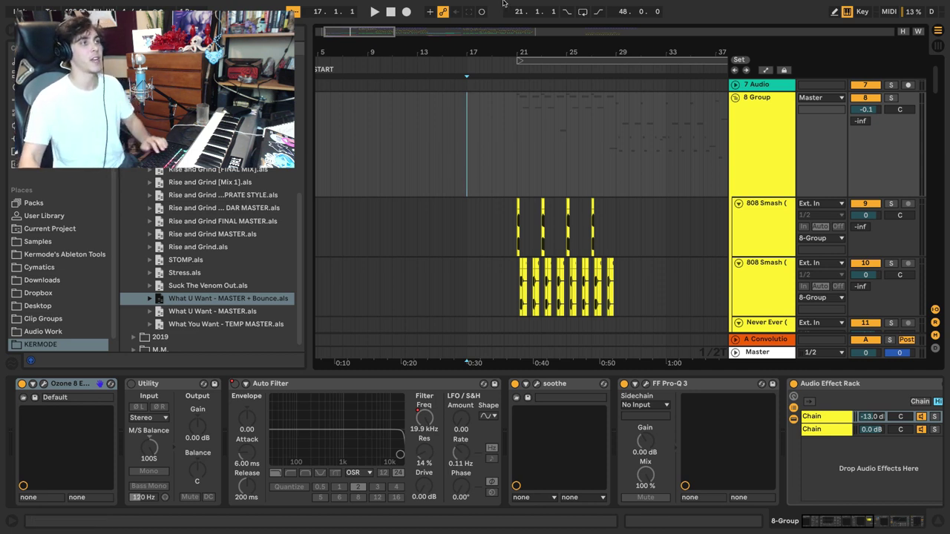
# Step: Play the frozen 808 Smash clips from 21.1.1 and solo the 2 Group and 8 Group tracks
pyautogui.moveTo(518, 53); pyautogui.dragTo(529, 193)
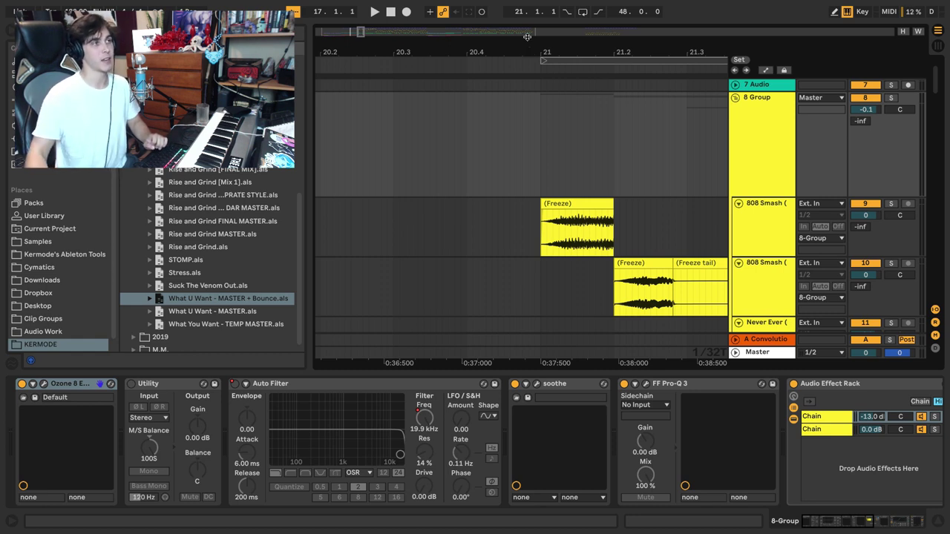
pyautogui.moveTo(607, 53); pyautogui.dragTo(441, 16)
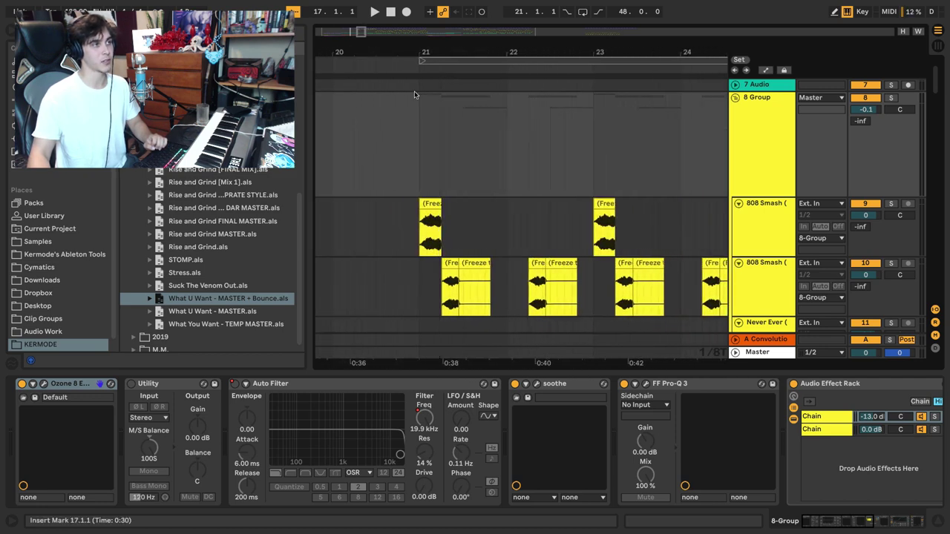
pyautogui.scroll(-3, 414, 207)
pyautogui.click(414, 189)
pyautogui.scroll(5, 420, 178)
pyautogui.click(393, 160)
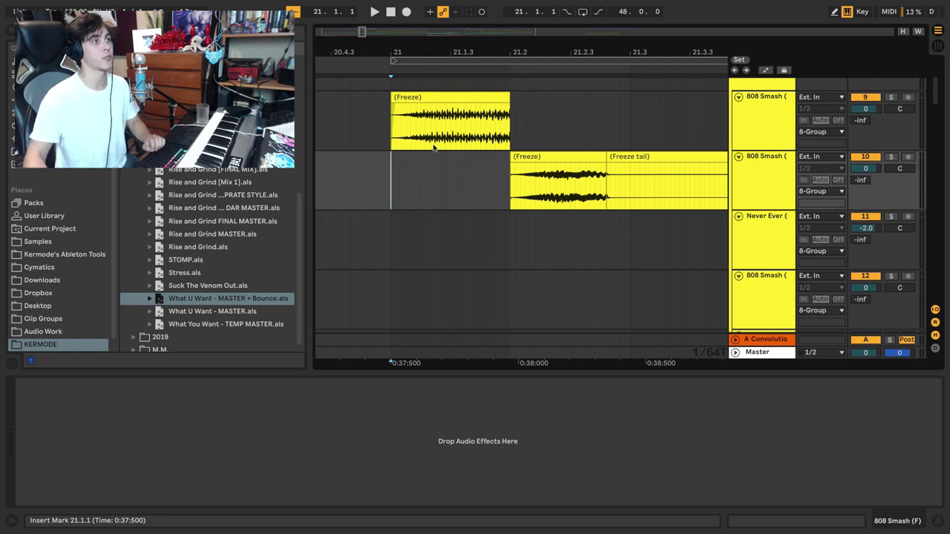
pyautogui.press('space')
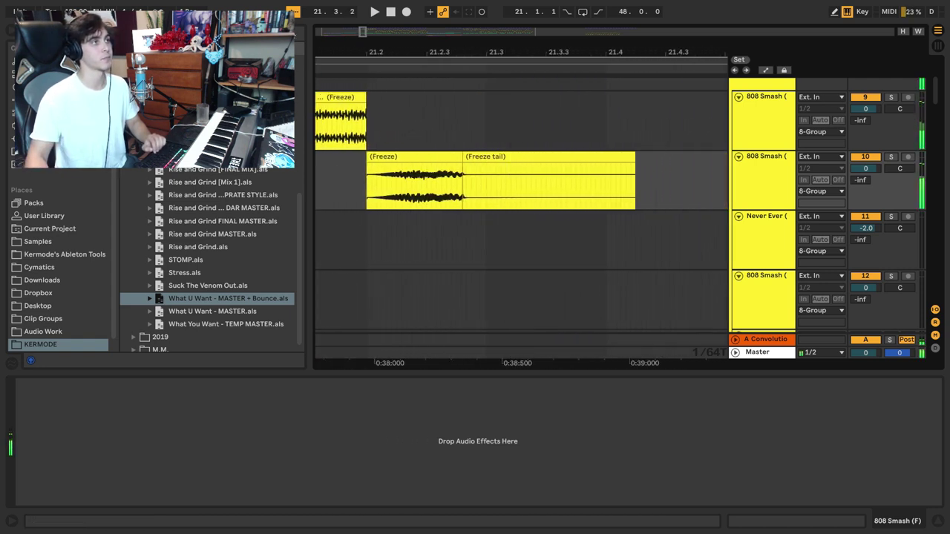
pyautogui.moveTo(385, 57); pyautogui.dragTo(419, 22)
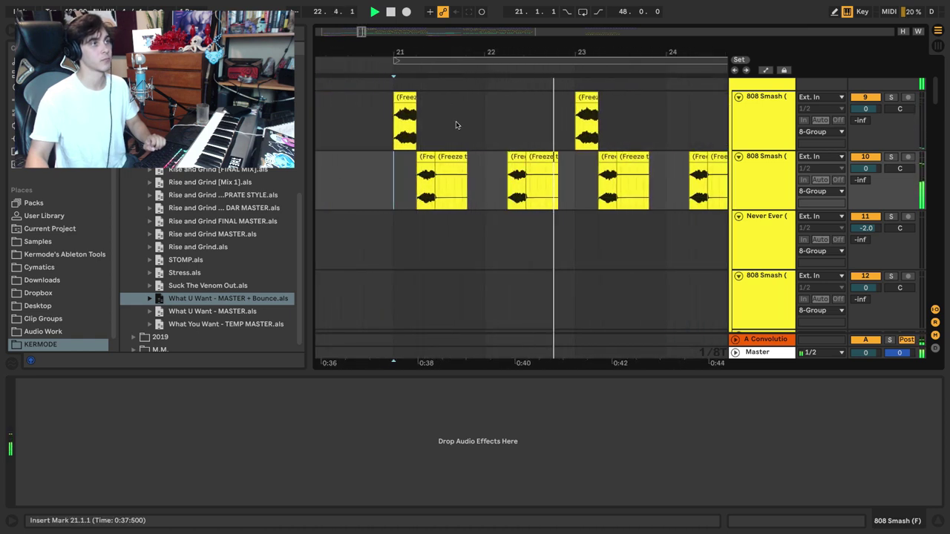
pyautogui.click(397, 52)
pyautogui.scroll(4, 500, 214)
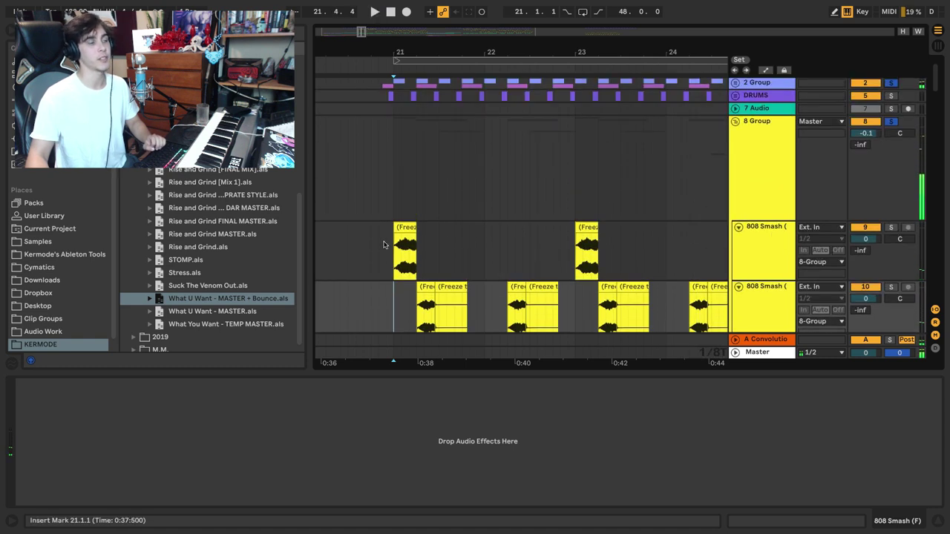
# Step: Try removing the fade-in from the first frozen 808 Smash clip on track 9
pyautogui.moveTo(396, 54); pyautogui.dragTo(424, 149)
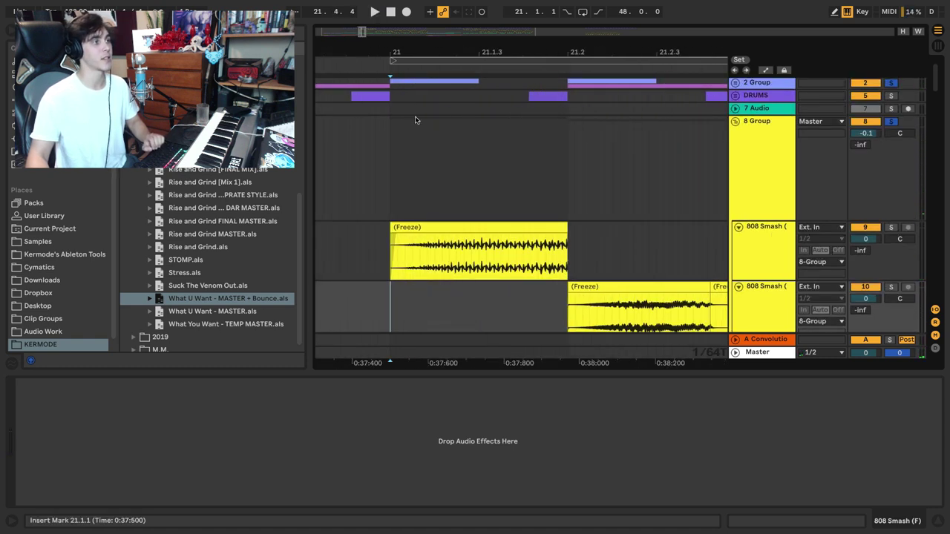
pyautogui.click(378, 247)
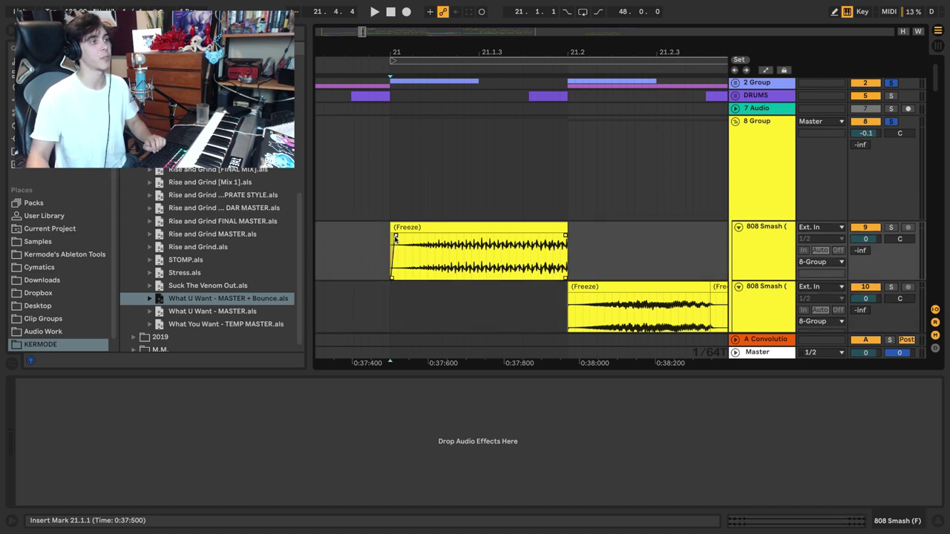
pyautogui.moveTo(394, 56); pyautogui.dragTo(414, 194)
pyautogui.moveTo(412, 56)
pyautogui.mouseDown()
pyautogui.moveTo(411, 81)
pyautogui.moveTo(463, 163)
pyautogui.moveTo(487, 248)
pyautogui.moveTo(528, 257)
pyautogui.moveTo(562, 209)
pyautogui.mouseUp()
pyautogui.moveTo(532, 50); pyautogui.dragTo(310, 52)
pyautogui.moveTo(371, 52); pyautogui.dragTo(369, 7)
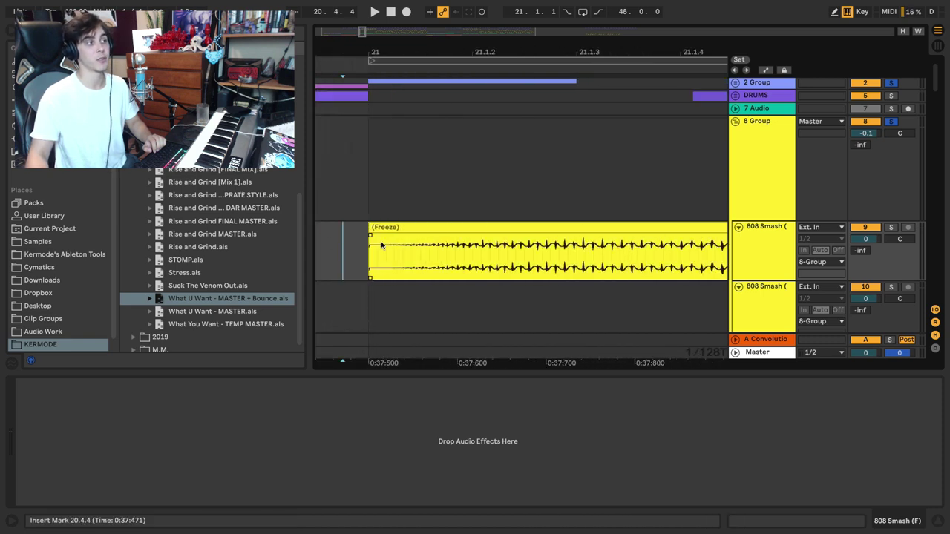
pyautogui.click(343, 256)
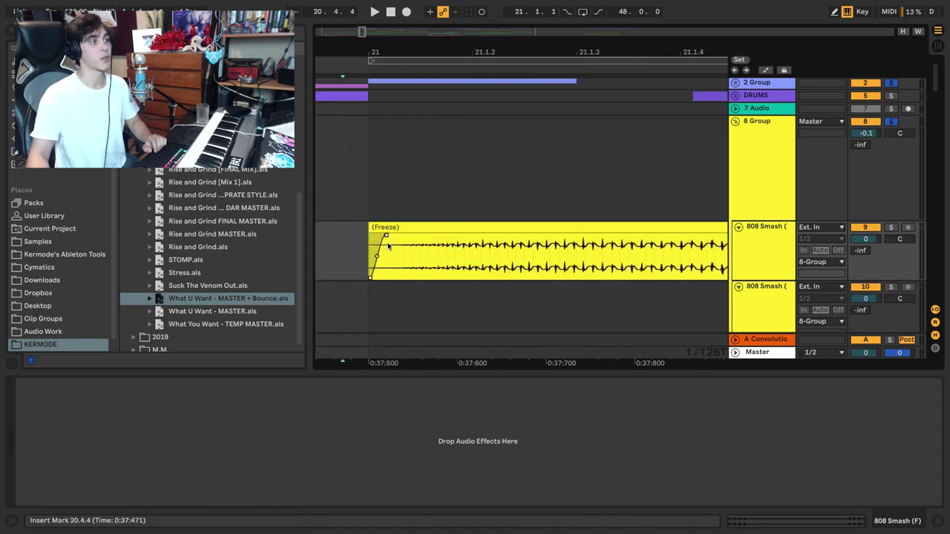
pyautogui.press('-')
pyautogui.press('-')
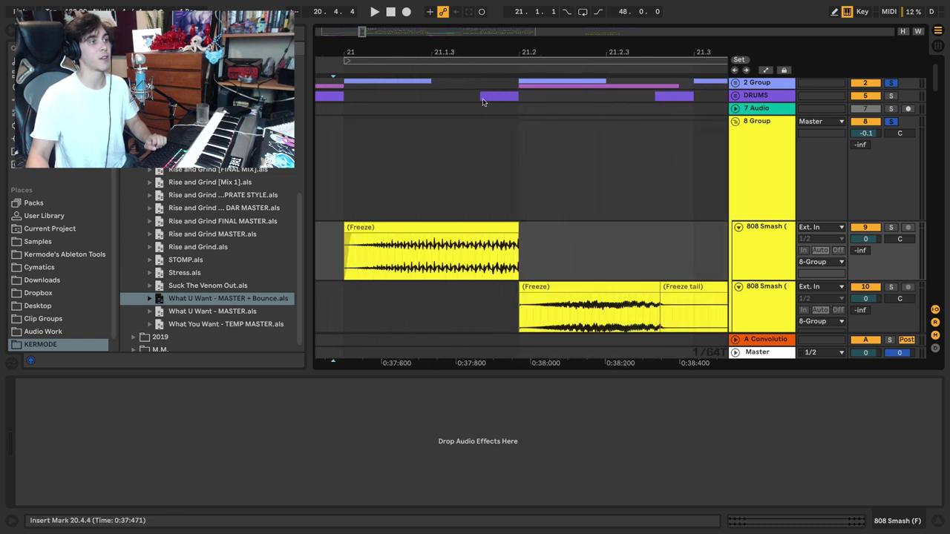
# Step: Try extending the first track 9 clip past 21.2.1 to inspect its cut point, and trim its end back to 21.2.1
pyautogui.moveTo(524, 52); pyautogui.dragTo(501, 150)
pyautogui.moveTo(427, 238); pyautogui.dragTo(609, 239)
pyautogui.click(373, 260)
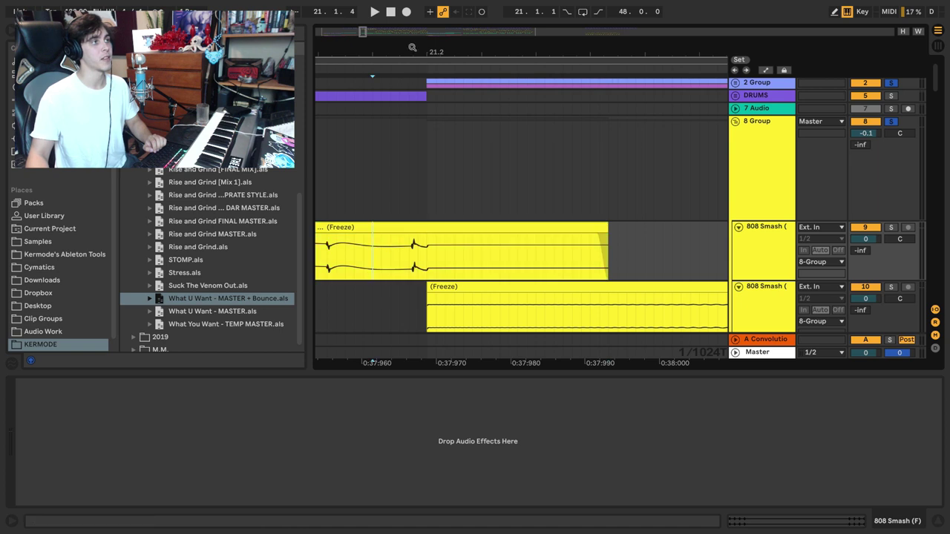
pyautogui.moveTo(413, 40); pyautogui.dragTo(415, 72)
pyautogui.scroll(5, 414, 245)
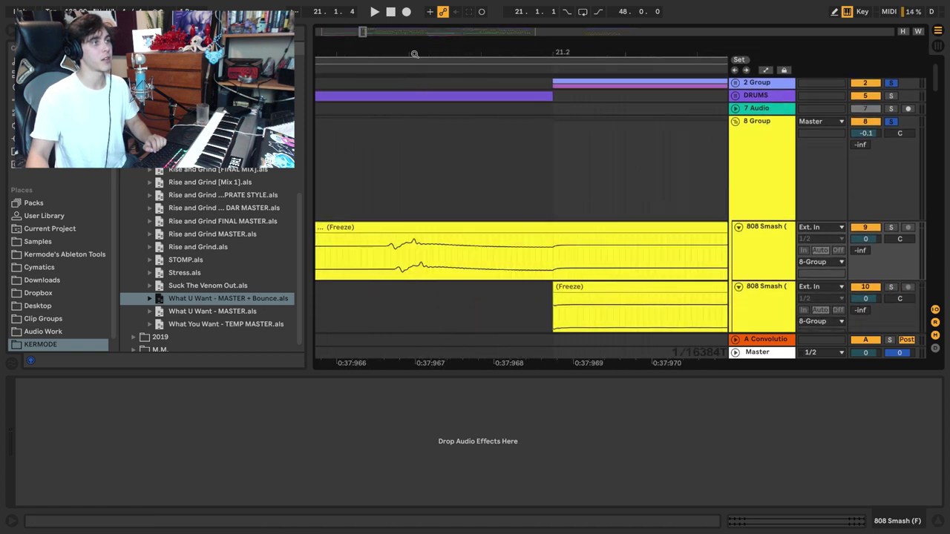
pyautogui.moveTo(395, 255); pyautogui.dragTo(653, 253)
pyautogui.click(550, 259)
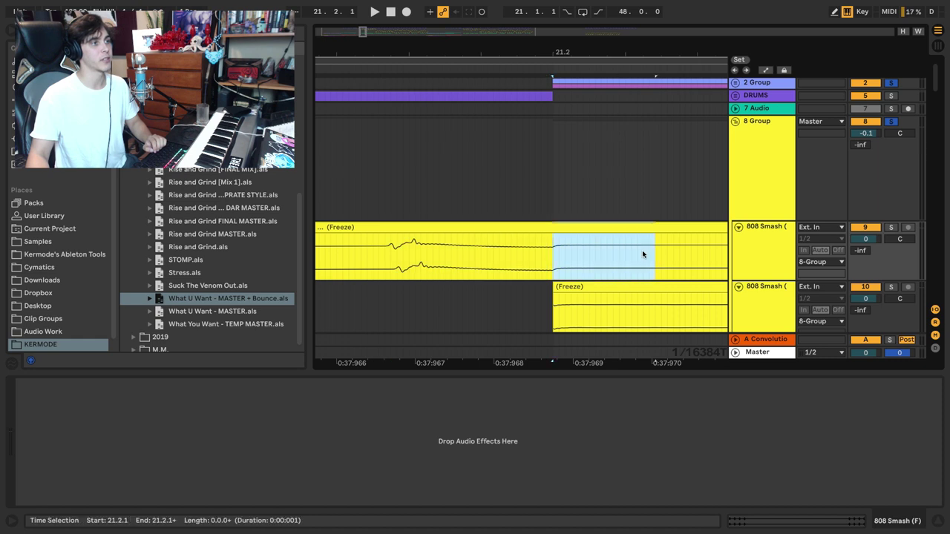
pyautogui.moveTo(561, 63); pyautogui.dragTo(430, 11)
pyautogui.moveTo(461, 235); pyautogui.dragTo(429, 236)
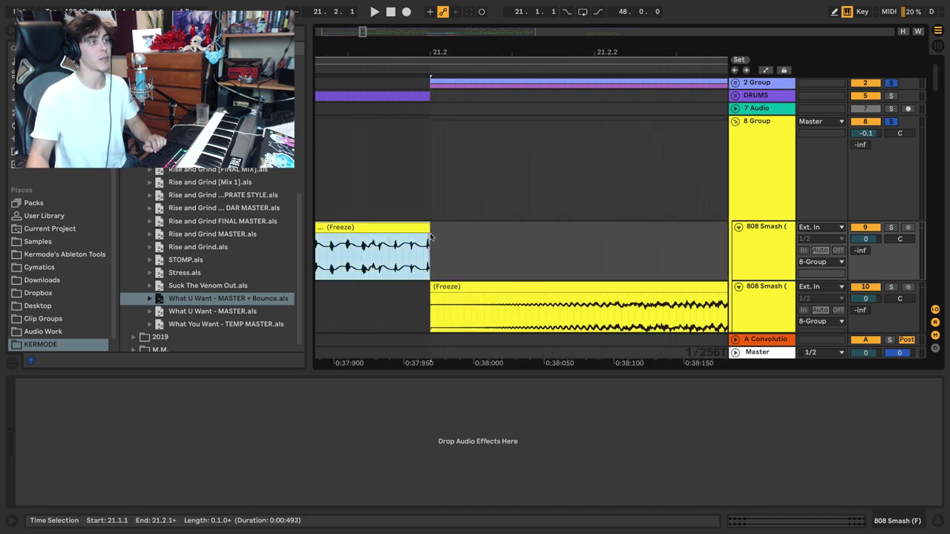
pyautogui.moveTo(437, 50); pyautogui.dragTo(529, 12)
# Step: Try playing the first track 9 clip with its end extended to 21.2.4, and return the end to 21.2.1
pyautogui.click(486, 241)
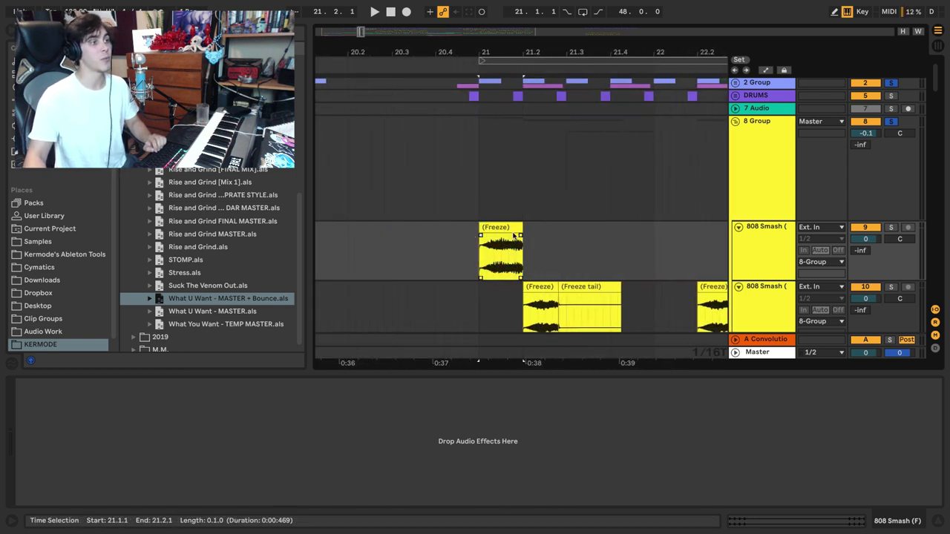
pyautogui.moveTo(521, 233); pyautogui.dragTo(558, 237)
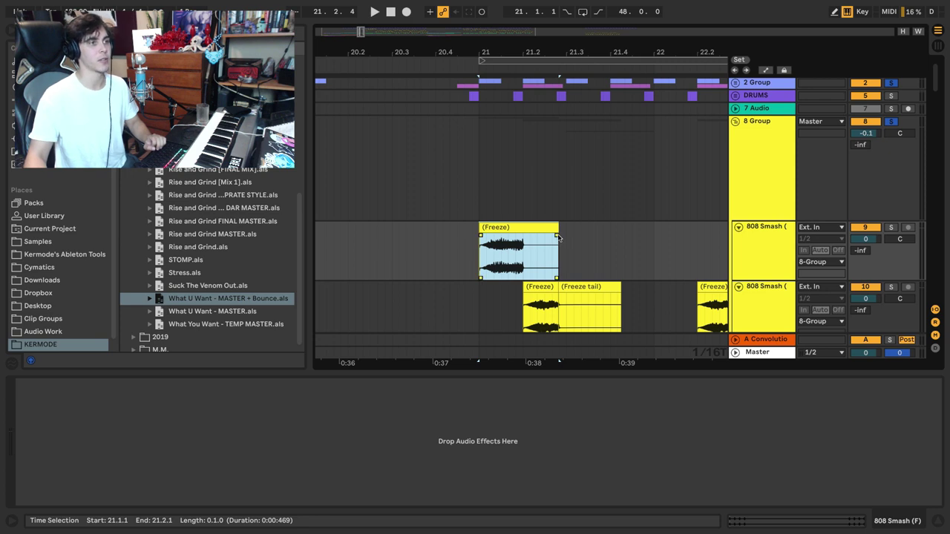
pyautogui.press('space')
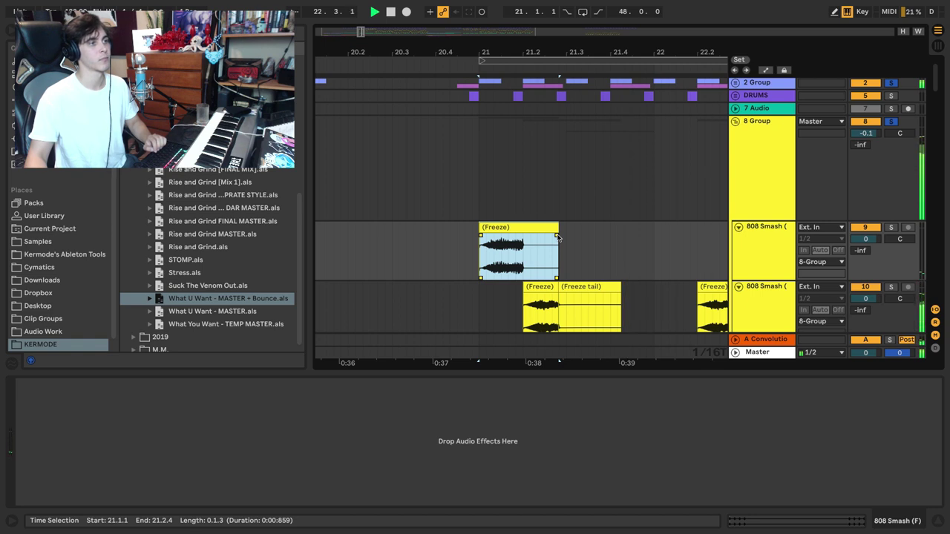
pyautogui.press('space')
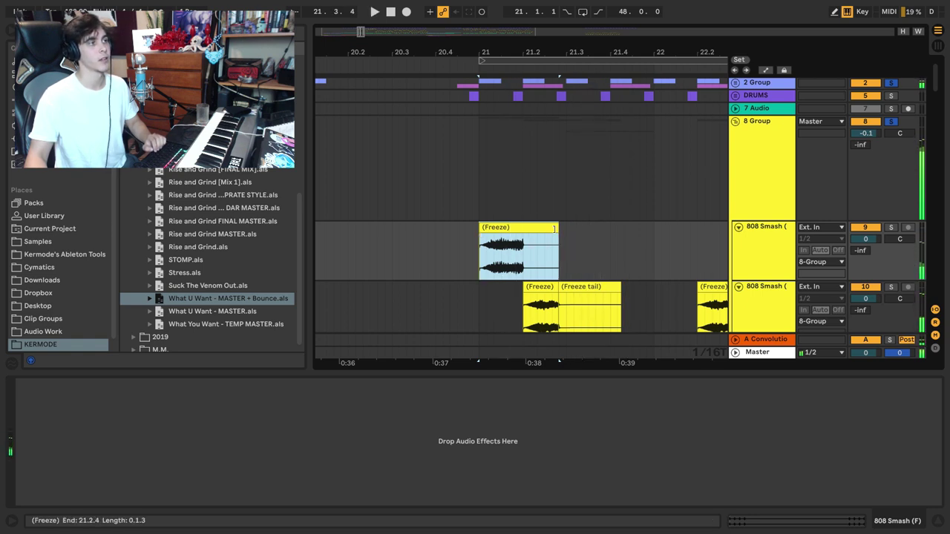
pyautogui.moveTo(558, 237); pyautogui.dragTo(521, 236)
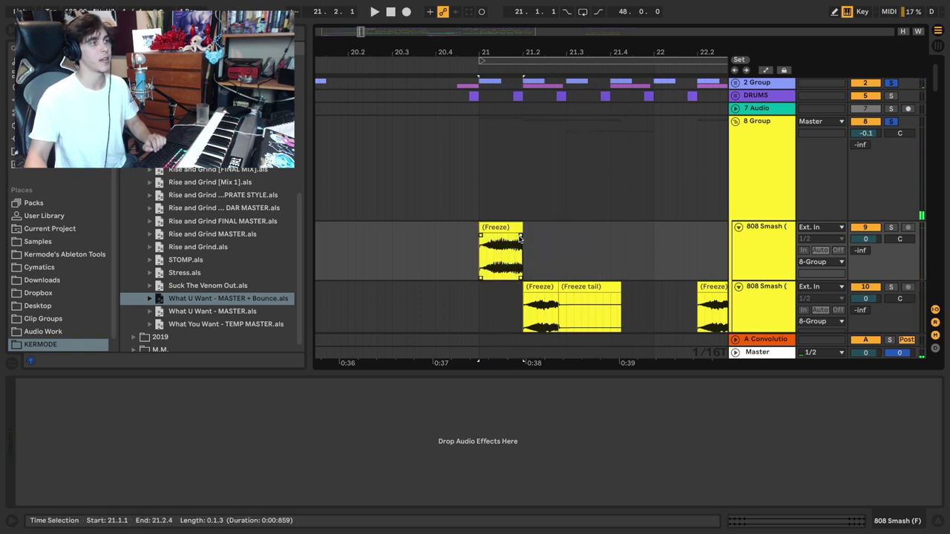
# Step: Play from 21.1.1 to hear the transition from the first track 9 clip to the first track 10 clip
pyautogui.click(490, 231)
pyautogui.press('space')
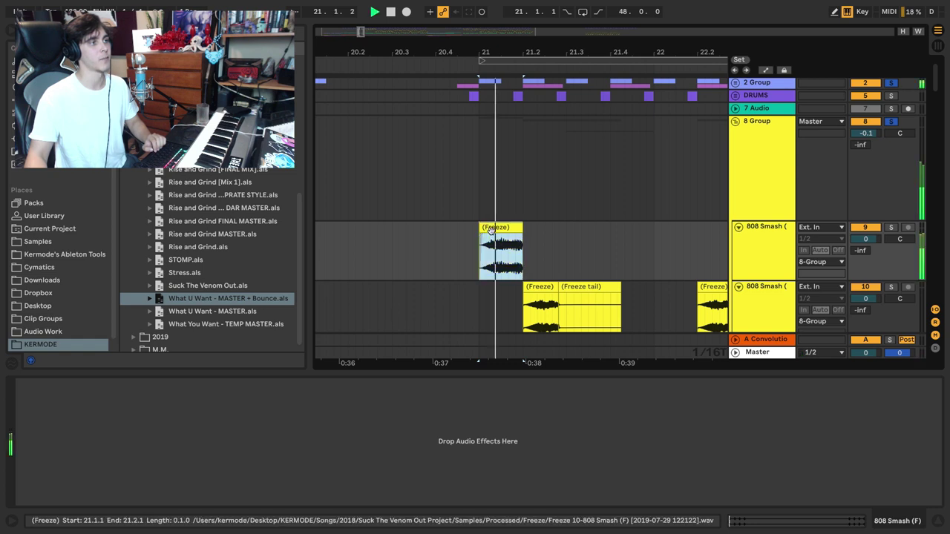
pyautogui.press('space')
pyautogui.press('space')
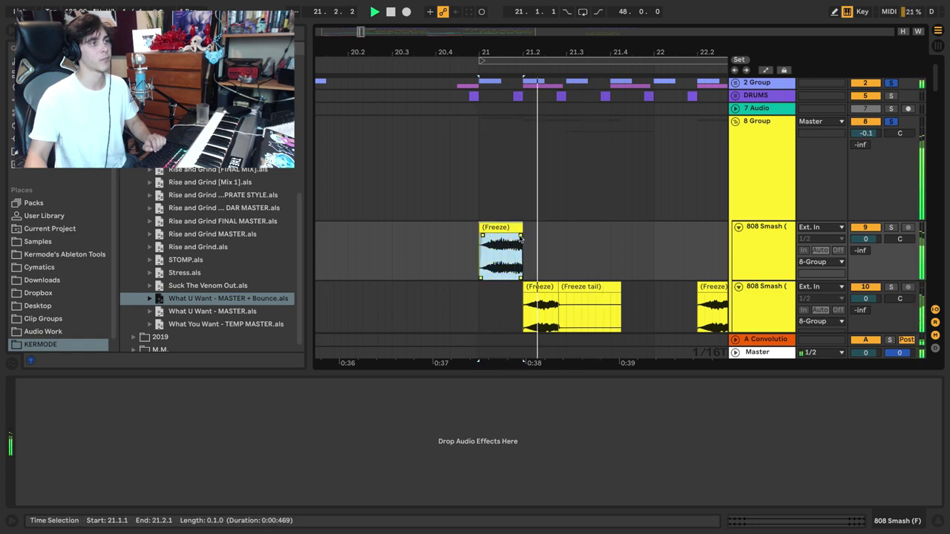
pyautogui.press('space')
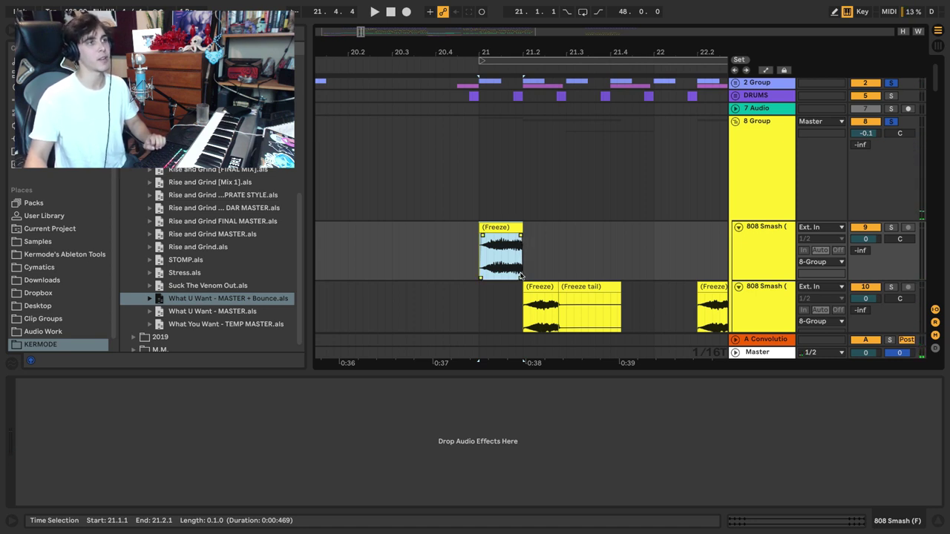
# Step: Trim the end of the first track 9 clip to just before 21.2 and give it a short fade-out
pyautogui.moveTo(520, 279); pyautogui.dragTo(519, 279)
pyautogui.scroll(3, 518, 127)
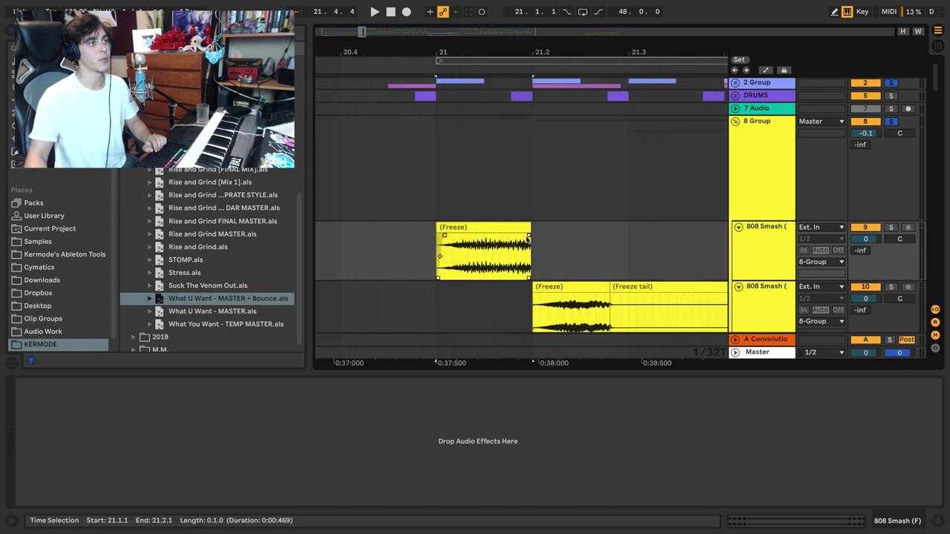
pyautogui.moveTo(529, 236); pyautogui.dragTo(525, 236)
pyautogui.moveTo(530, 279); pyautogui.dragTo(527, 279)
# Step: Delete the Freeze tail clip after the first frozen clip on track 10 and play back from 21.1.1
pyautogui.click(613, 285)
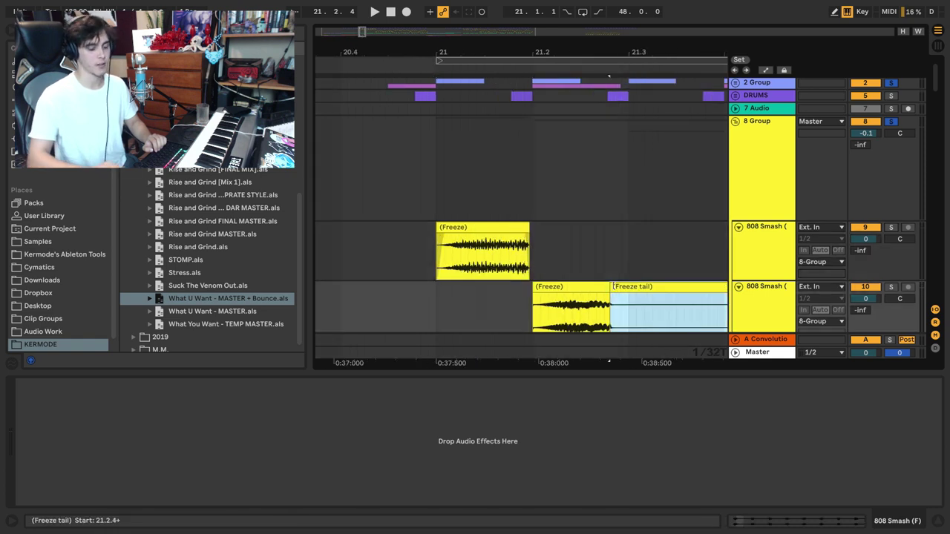
pyautogui.click(605, 289)
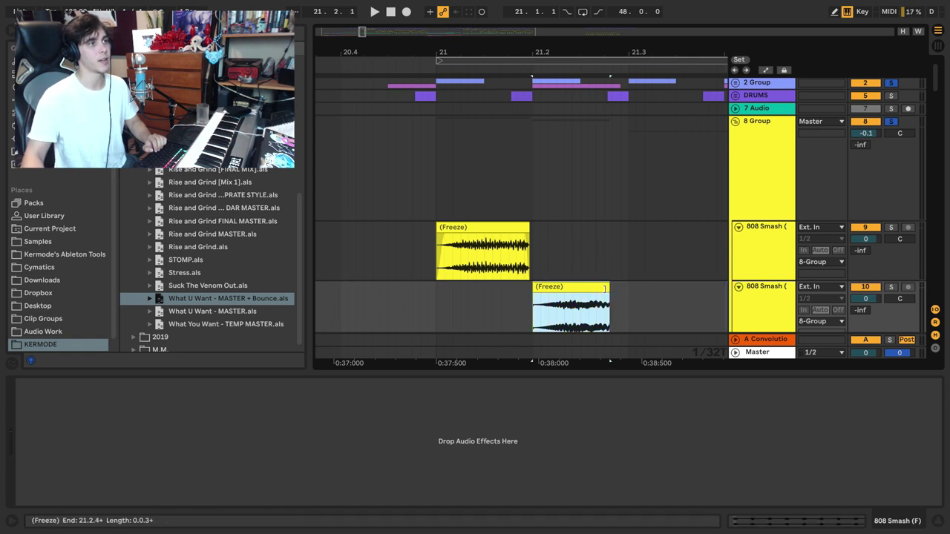
pyautogui.click(485, 237)
pyautogui.press('space')
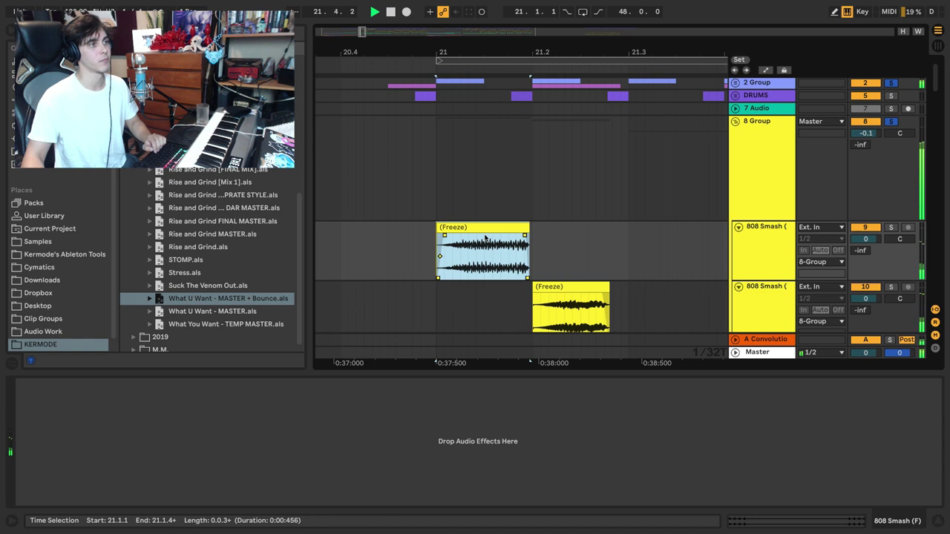
# Step: Trim the end of the first track 10 clip slightly earlier and audition the gap between the 808 clips
pyautogui.scroll(-2, 601, 290)
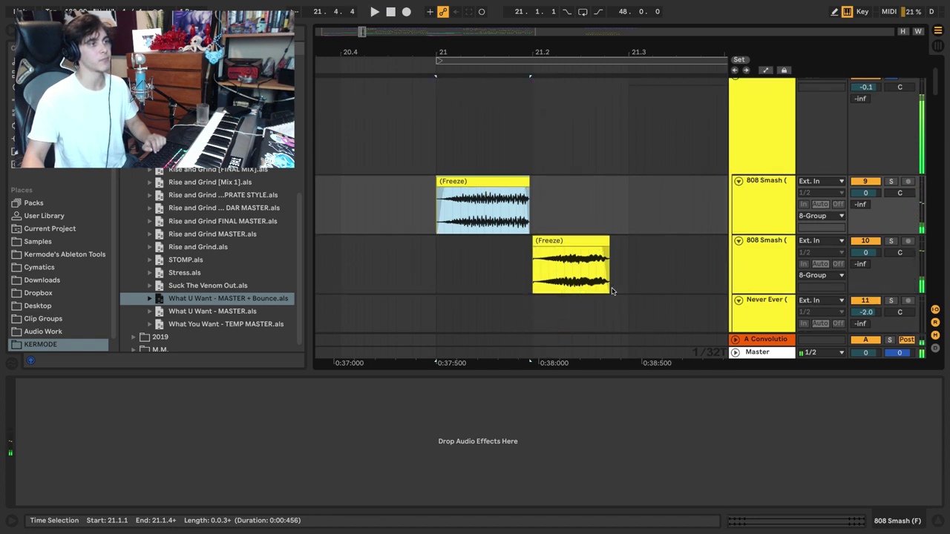
pyautogui.moveTo(609, 291); pyautogui.dragTo(604, 296)
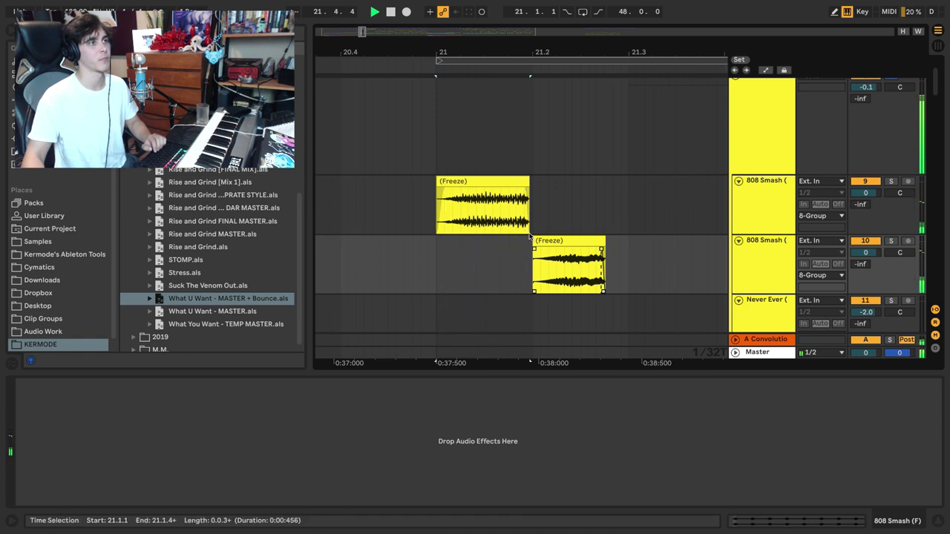
pyautogui.press('space')
pyautogui.press('space')
pyautogui.press('space')
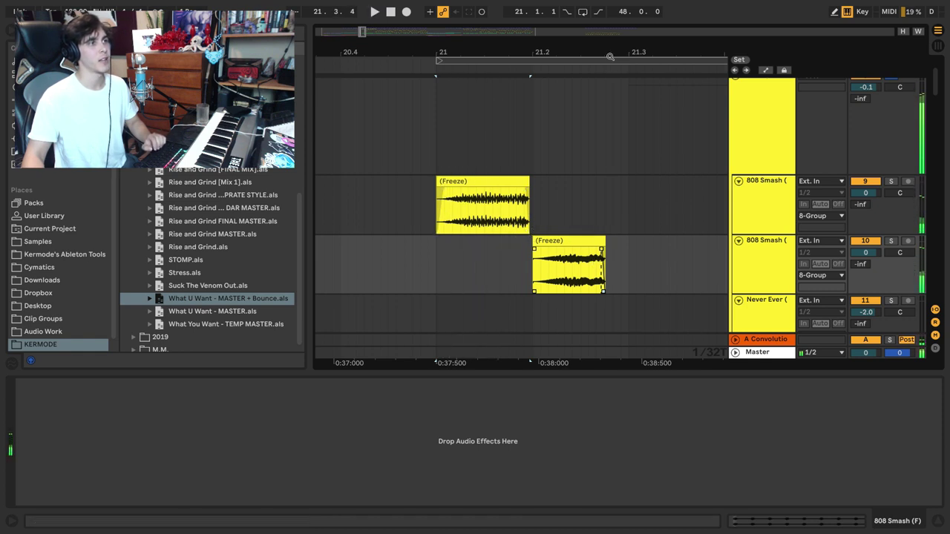
# Step: Play the pair of adjacent frozen clips on track 15 starting from 21.3.1
pyautogui.moveTo(611, 51); pyautogui.dragTo(455, 30)
pyautogui.scroll(-6, 484, 172)
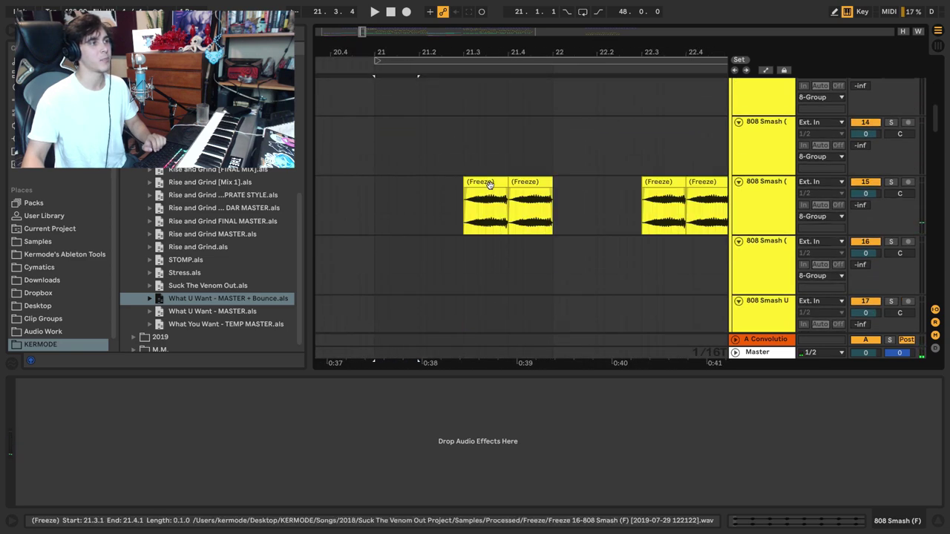
pyautogui.scroll(3, 487, 156)
pyautogui.click(483, 181)
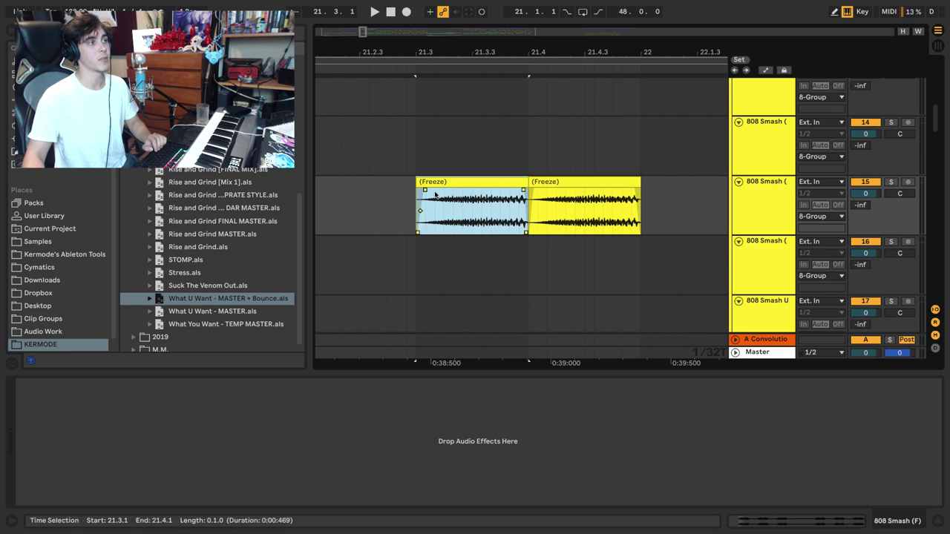
pyautogui.press('space')
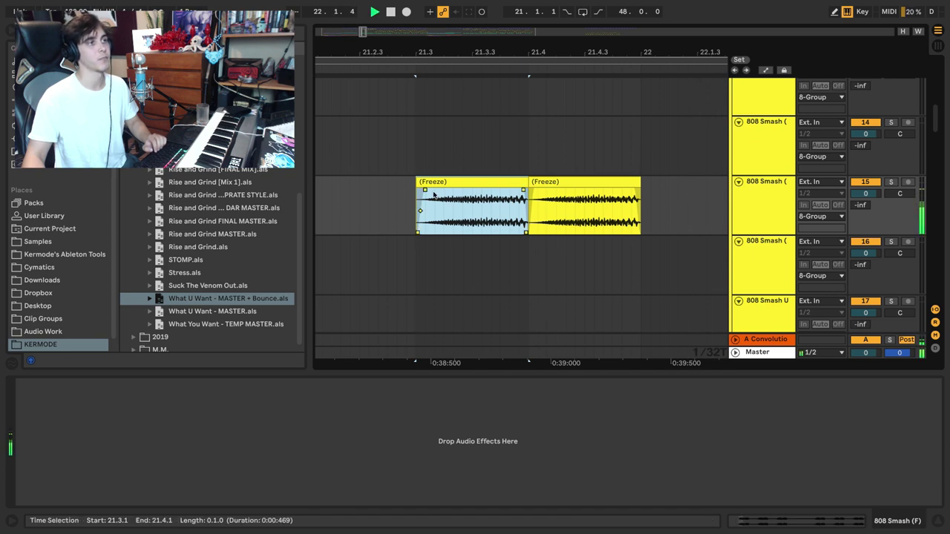
# Step: Remove the fades from the two adjacent frozen clips on track 15 and select the range from 21.3.4 to their join at 21.4.1
pyautogui.moveTo(426, 191); pyautogui.dragTo(406, 193)
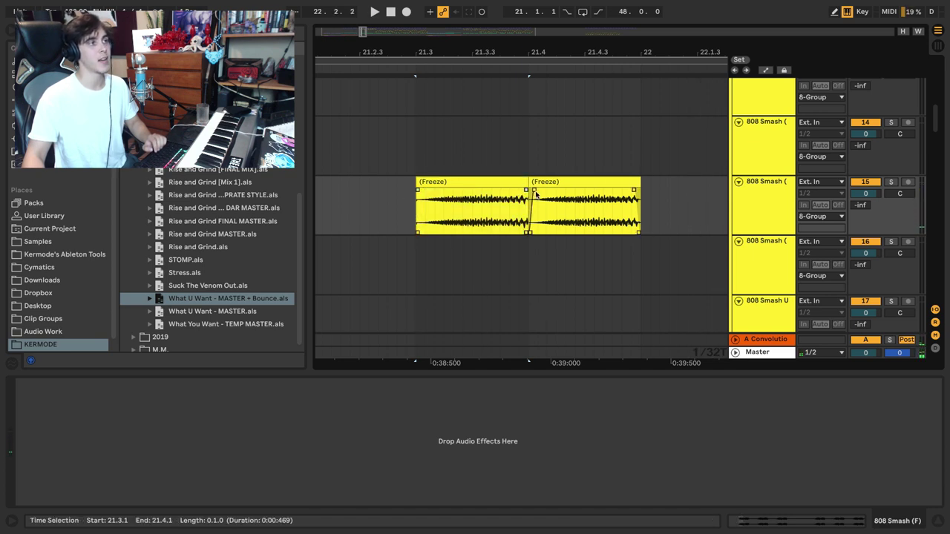
pyautogui.moveTo(533, 191); pyautogui.dragTo(530, 192)
pyautogui.moveTo(634, 196); pyautogui.dragTo(647, 198)
pyautogui.moveTo(512, 212); pyautogui.dragTo(530, 212)
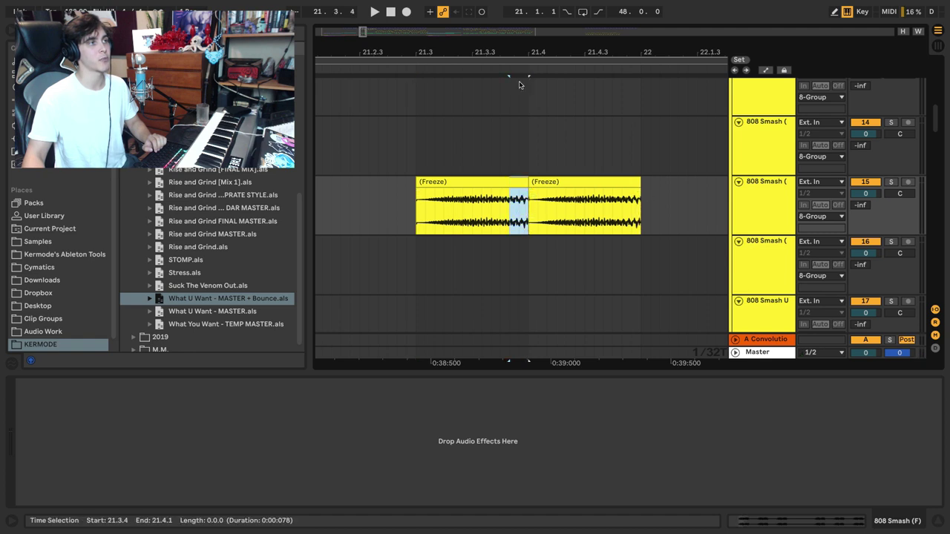
# Step: Examine the join at 21.4.1 between the two adjacent frozen clips on track 15 and audition the pair from 21.3.1
pyautogui.moveTo(527, 78); pyautogui.dragTo(541, 148)
pyautogui.moveTo(544, 202); pyautogui.dragTo(554, 202)
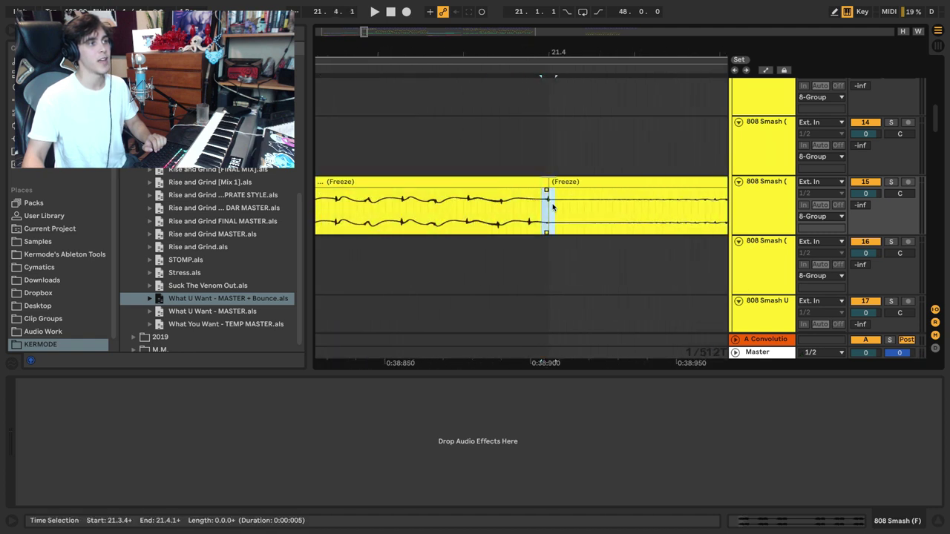
pyautogui.moveTo(519, 47); pyautogui.dragTo(520, 6)
pyautogui.click(507, 194)
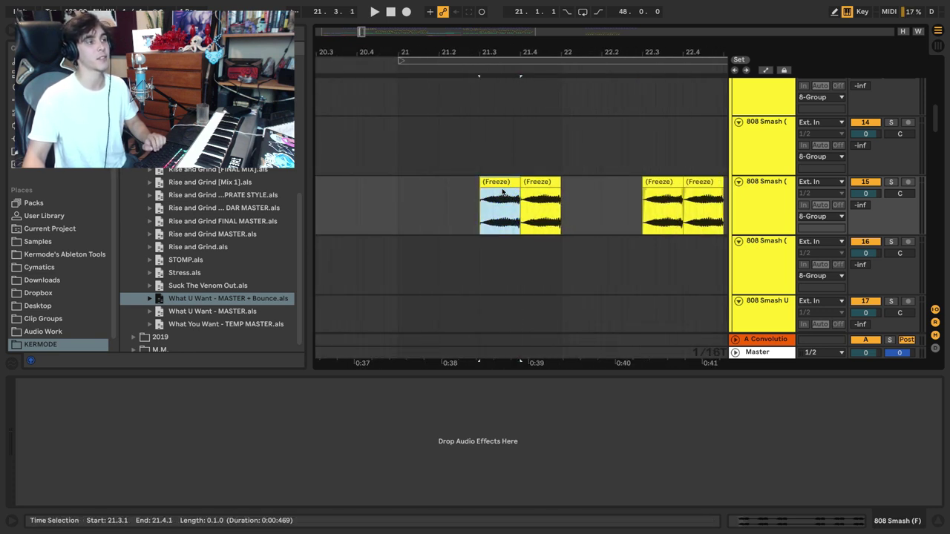
pyautogui.press('space')
pyautogui.click(492, 195)
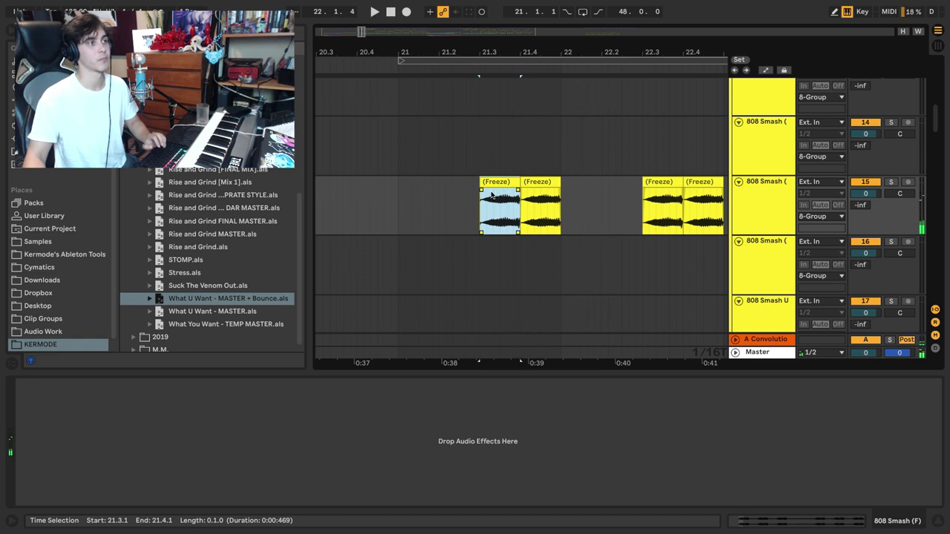
pyautogui.press('space')
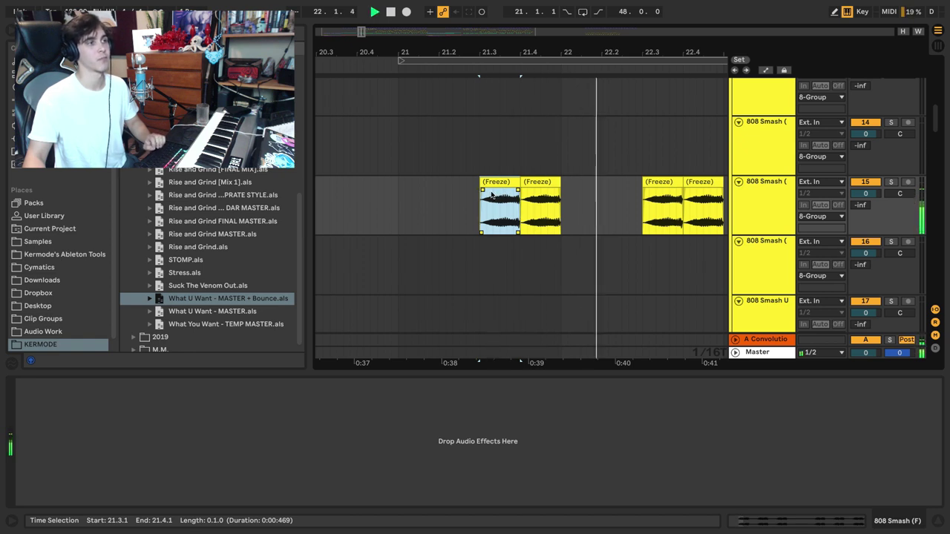
pyautogui.press('space')
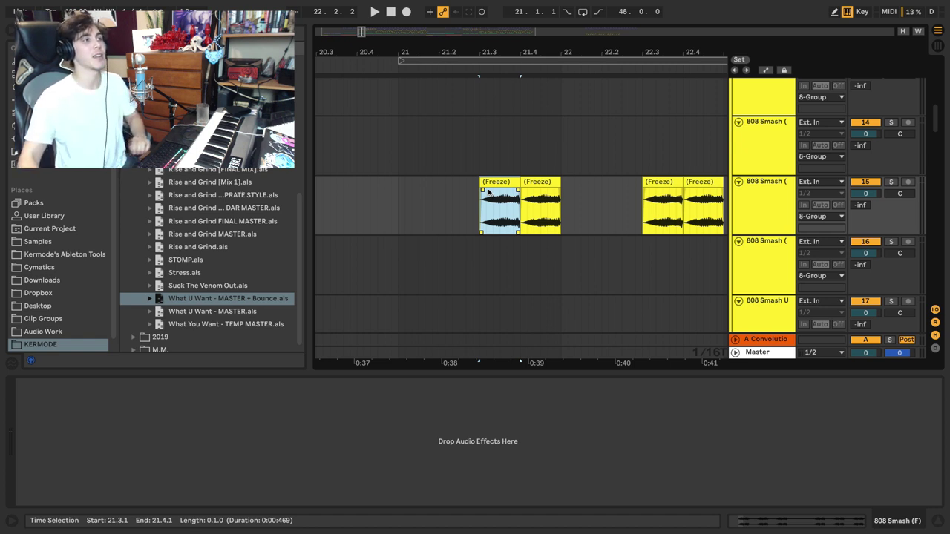
pyautogui.moveTo(516, 52); pyautogui.dragTo(539, 151)
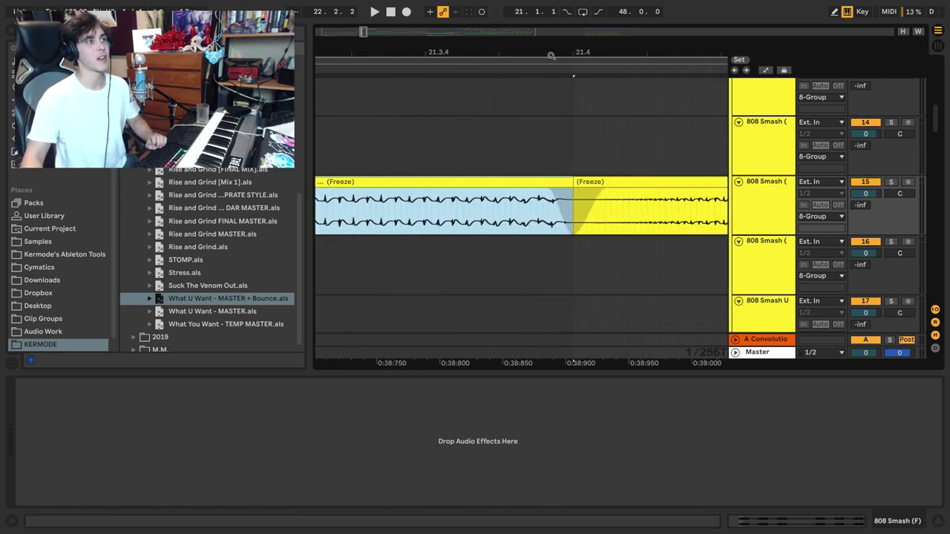
pyautogui.scroll(-5, 525, 56)
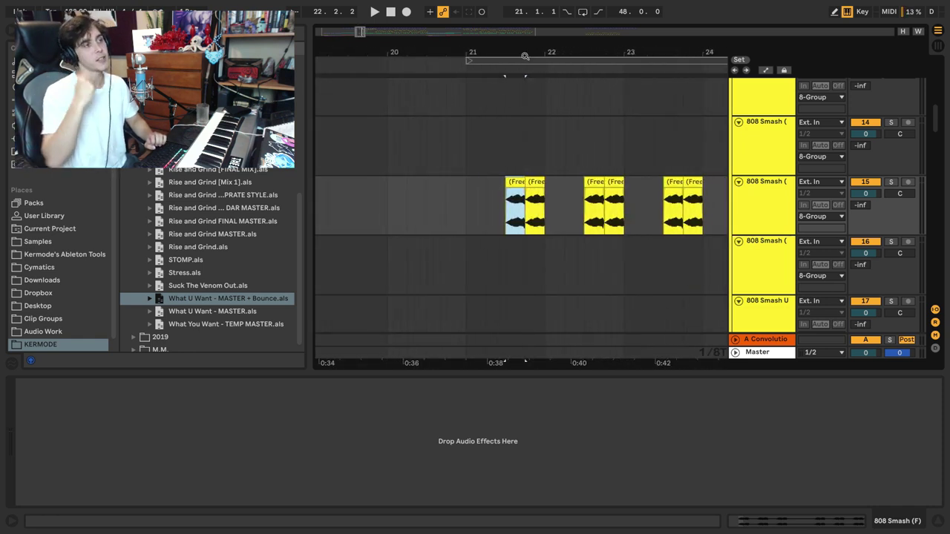
# Step: Add a short fade-in to the frozen clip at the start of bar 29 on track 13
pyautogui.moveTo(557, 54); pyautogui.dragTo(392, 15)
pyautogui.scroll(2, 483, 158)
pyautogui.scroll(1, 483, 159)
pyautogui.scroll(10, 438, 148)
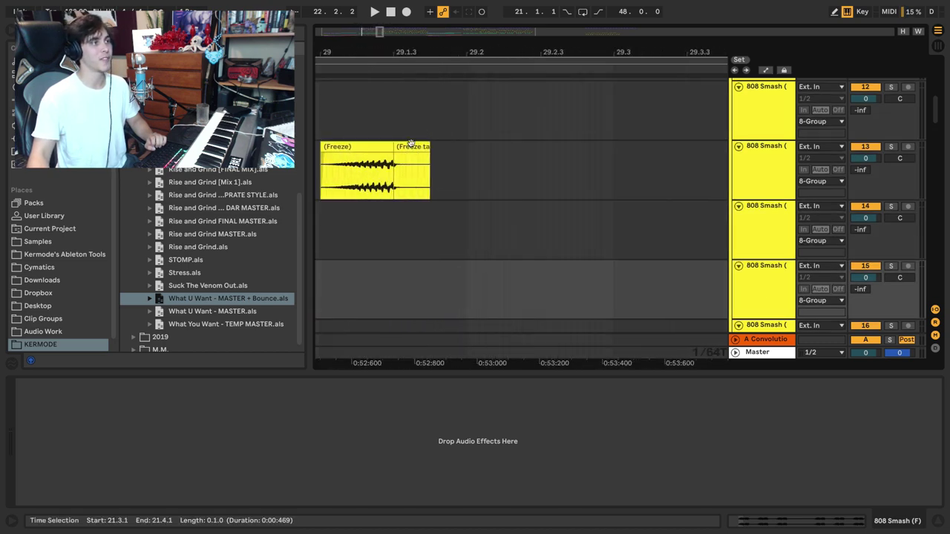
pyautogui.scroll(4, 323, 158)
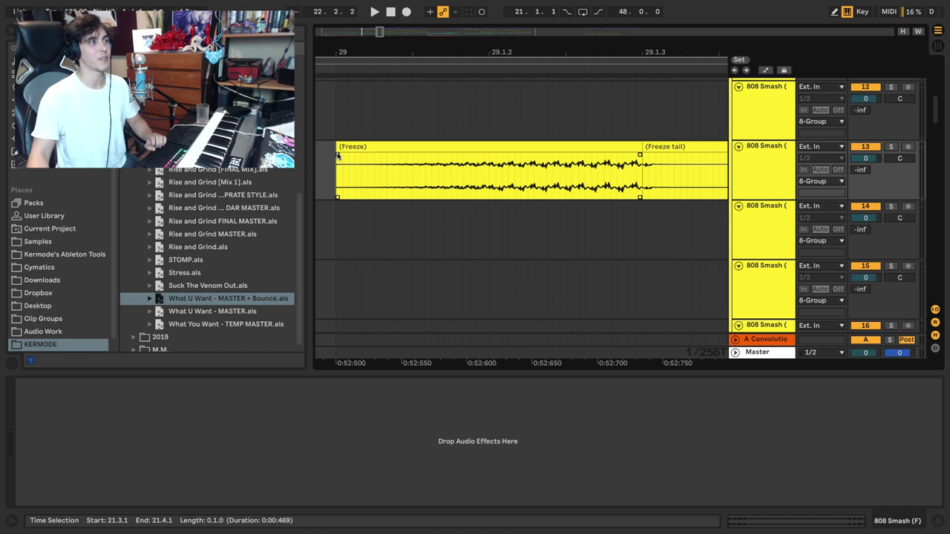
pyautogui.moveTo(337, 154); pyautogui.dragTo(366, 156)
# Step: Look over the frozen 808 Smash clips across the lower tracks around bars 29 to 36 and return to bar 21
pyautogui.moveTo(435, 52); pyautogui.dragTo(435, 15)
pyautogui.scroll(-7, 558, 163)
pyautogui.scroll(-7, 558, 162)
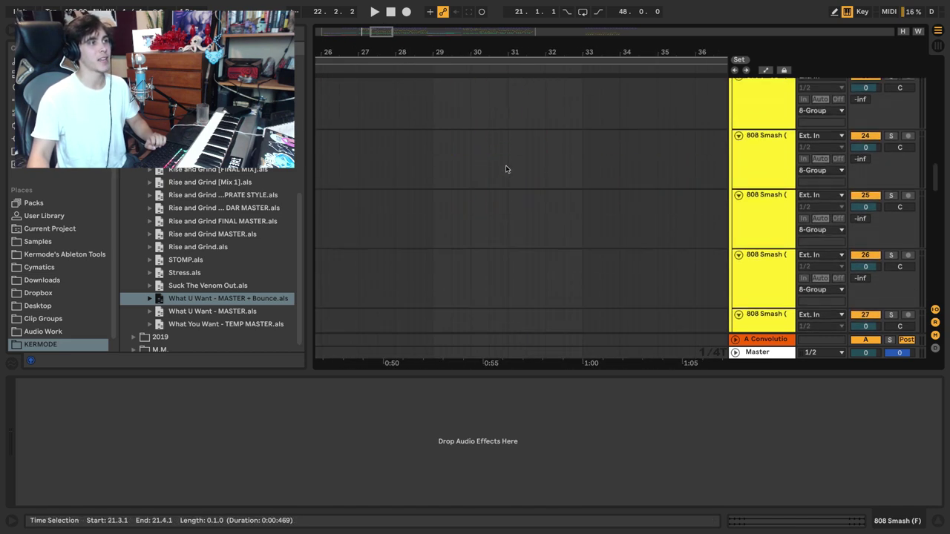
pyautogui.scroll(4, 505, 166)
pyautogui.moveTo(446, 49); pyautogui.dragTo(446, 15)
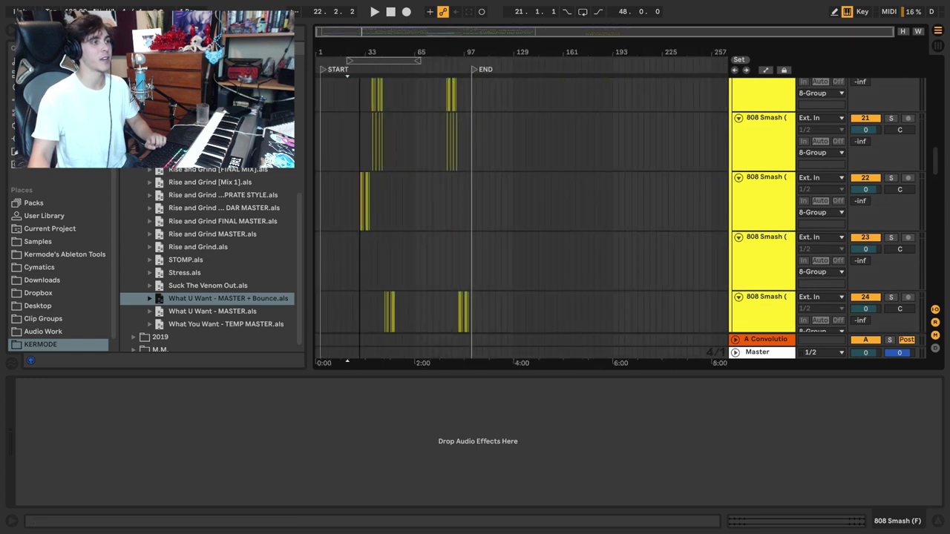
pyautogui.doubleClick(355, 54)
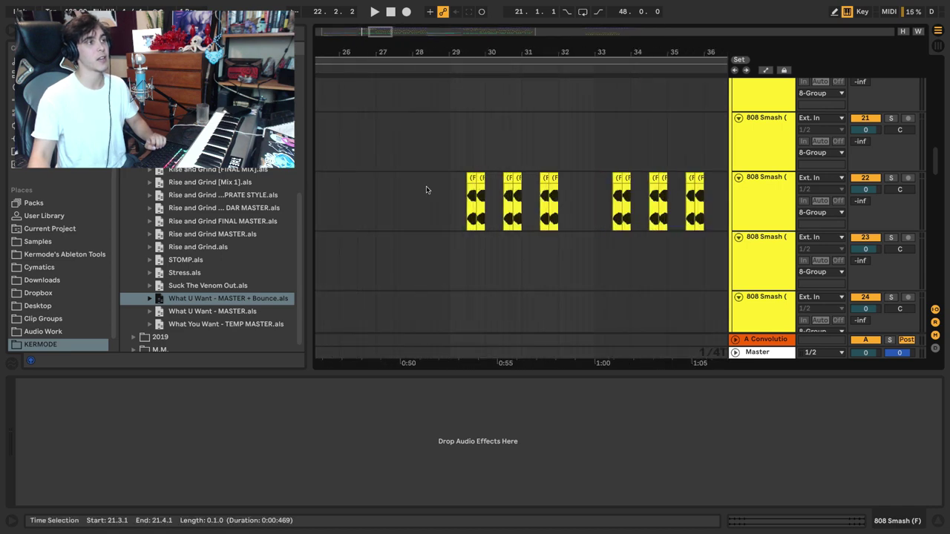
pyautogui.scroll(5, 450, 196)
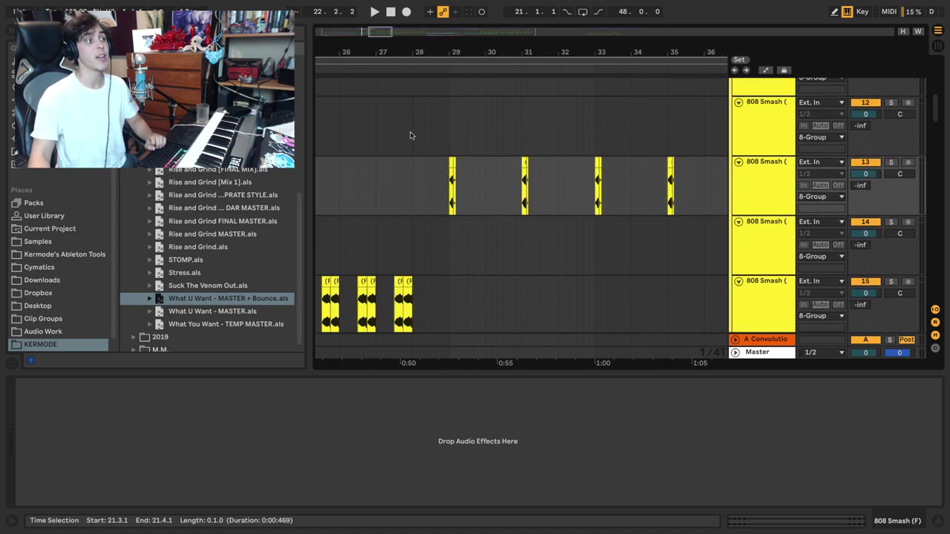
pyautogui.hscroll(-5, 519, 134)
pyautogui.scroll(2, 588, 152)
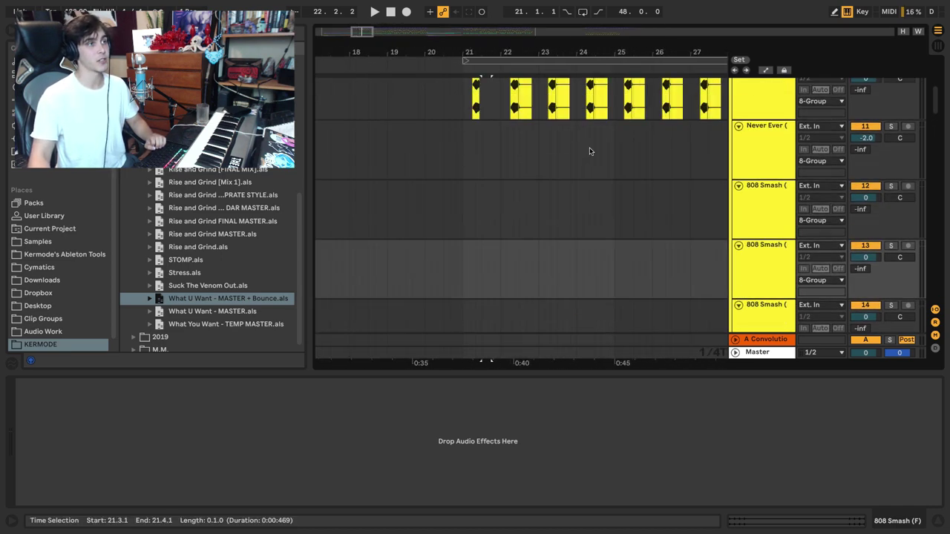
pyautogui.scroll(4, 580, 155)
# Step: Unfold the 2 Group and fold its SNARE track to bring the kick at bar 21 near the 808 clip on track 9
pyautogui.moveTo(454, 53); pyautogui.dragTo(458, 127)
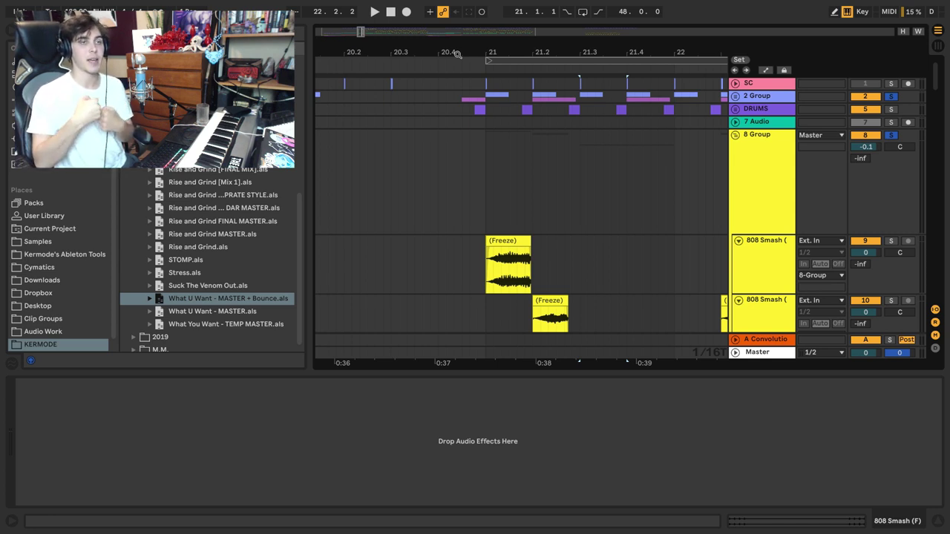
pyautogui.click(735, 96)
pyautogui.moveTo(491, 47); pyautogui.dragTo(491, 93)
pyautogui.press('+')
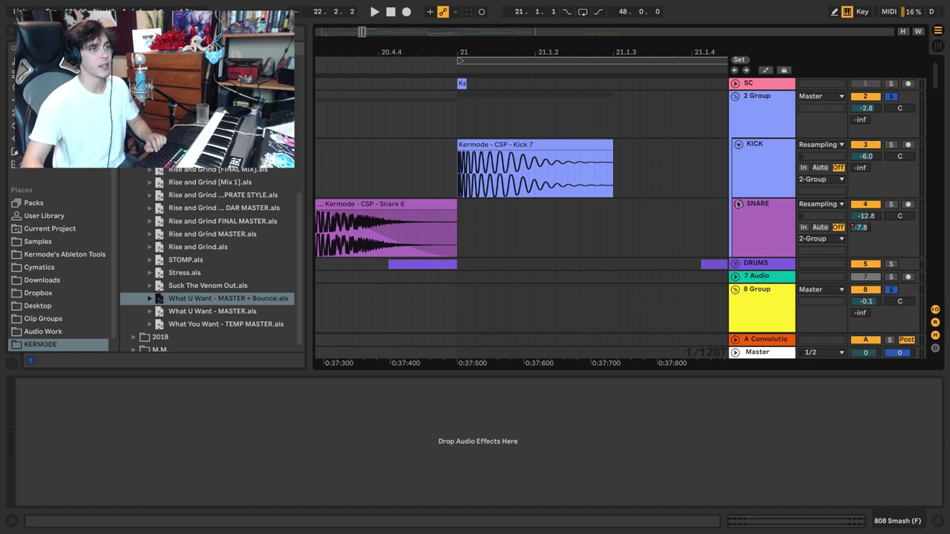
pyautogui.click(738, 203)
pyautogui.scroll(-2, 680, 232)
pyautogui.press('u')
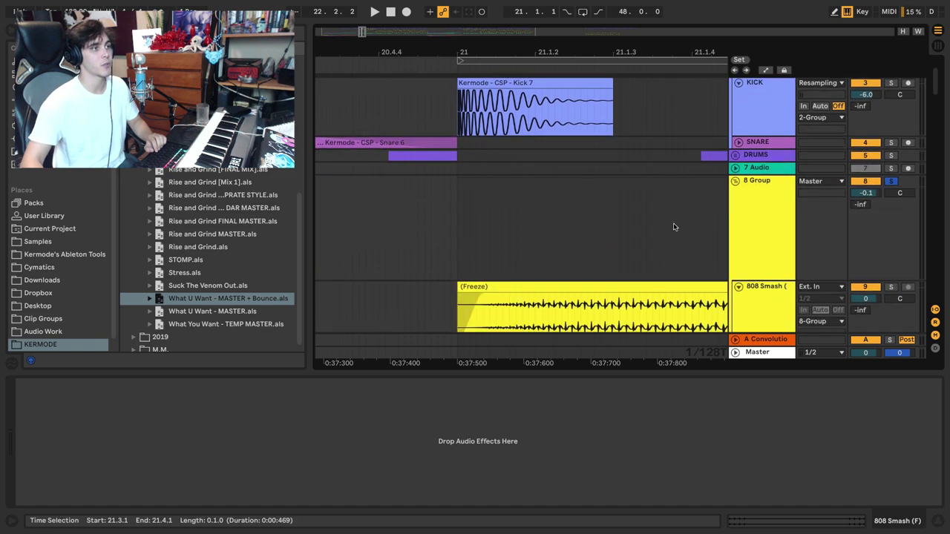
pyautogui.moveTo(508, 52)
pyautogui.mouseDown()
pyautogui.moveTo(508, 81)
pyautogui.moveTo(508, 53)
pyautogui.mouseUp()
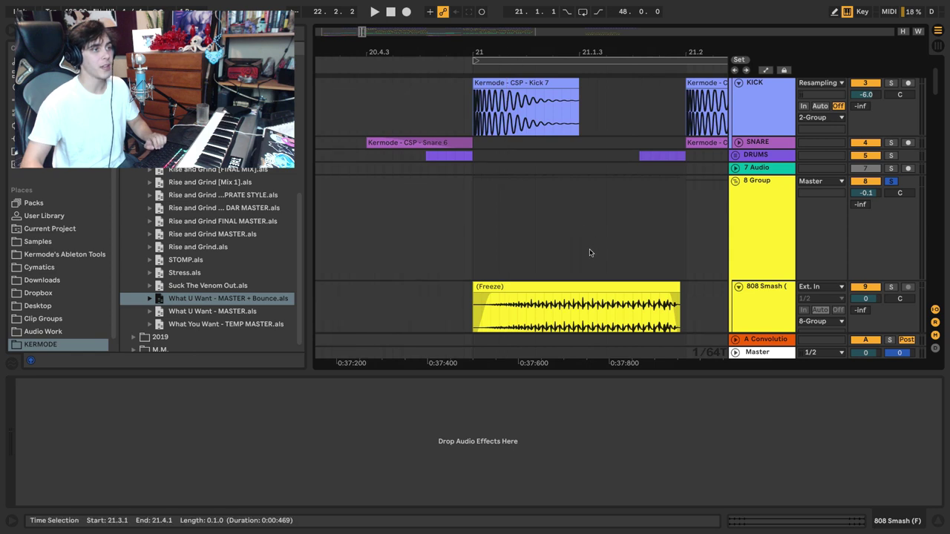
# Step: Open the frozen clip at 21.1.1 on track 9 and raise its clip gain to 17.8 dB
pyautogui.click(547, 289)
pyautogui.moveTo(509, 113)
pyautogui.mouseDown()
pyautogui.moveTo(550, 116)
pyautogui.moveTo(525, 115)
pyautogui.mouseUp()
pyautogui.click(526, 113)
pyautogui.scroll(-1, 550, 267)
pyautogui.click(533, 290)
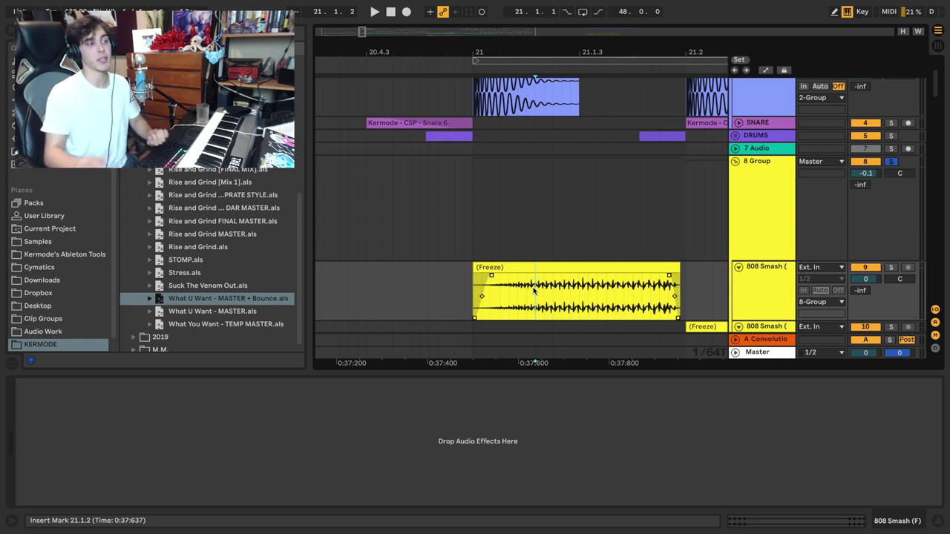
pyautogui.doubleClick(533, 288)
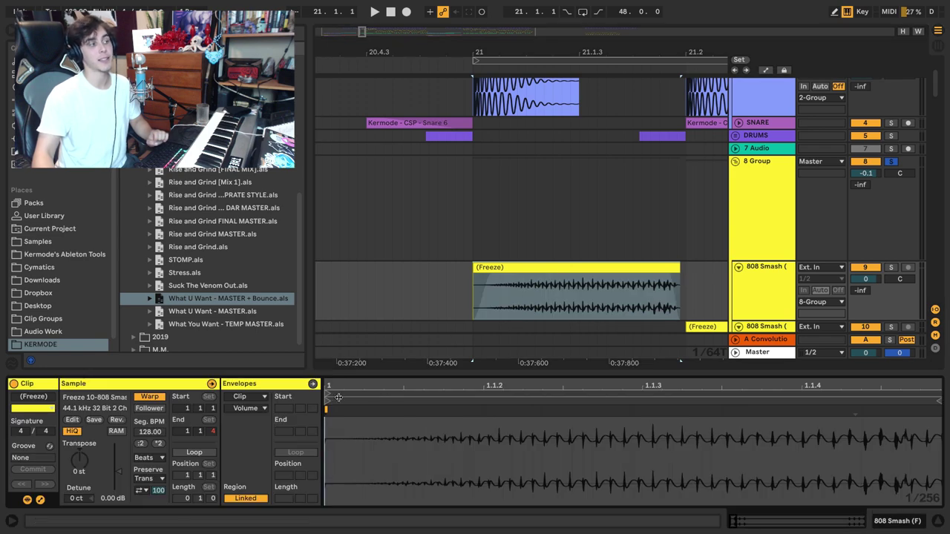
pyautogui.moveTo(118, 472); pyautogui.dragTo(118, 460)
pyautogui.moveTo(492, 49); pyautogui.dragTo(446, 310)
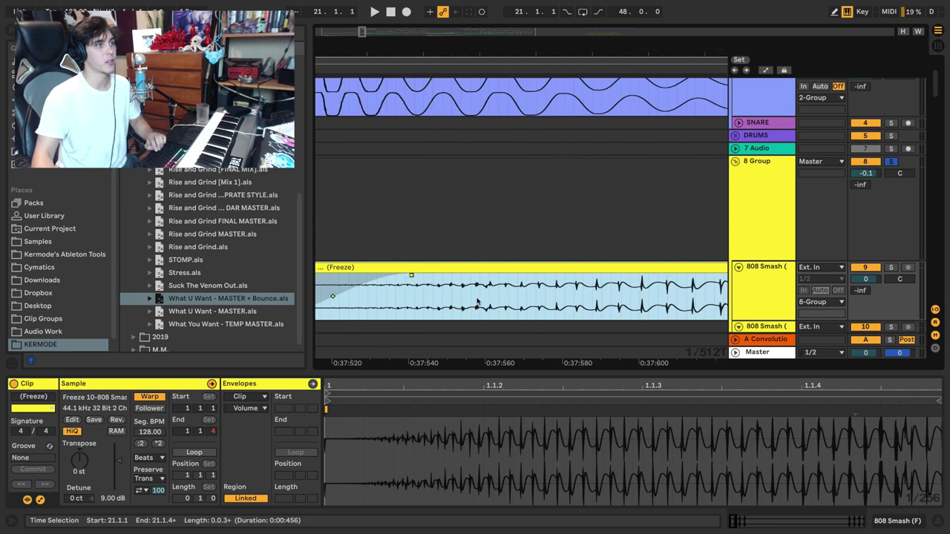
pyautogui.moveTo(119, 461); pyautogui.dragTo(119, 448)
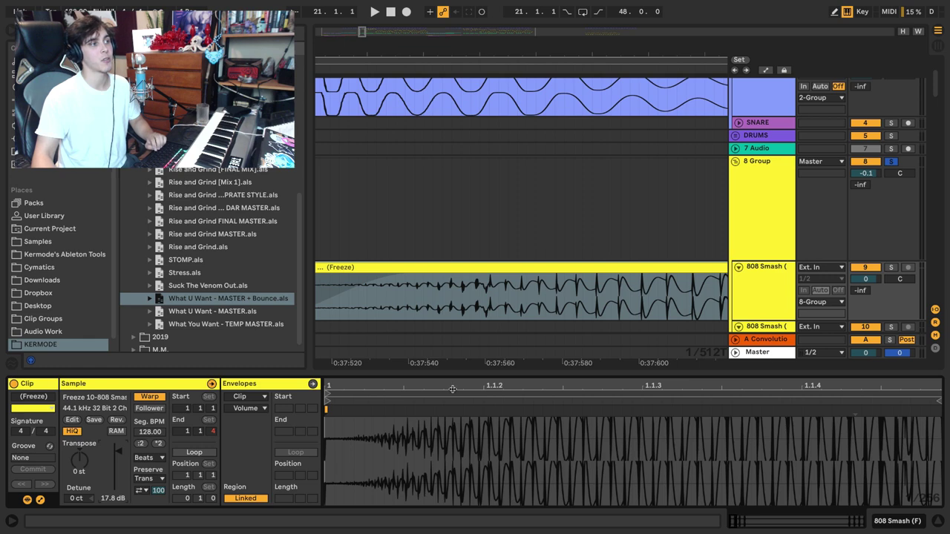
# Step: Select a short stretch of wave cycles in the track 9 clip and shift the clip slightly earlier against the kick waveform
pyautogui.moveTo(596, 303); pyautogui.dragTo(645, 296)
pyautogui.click(595, 297)
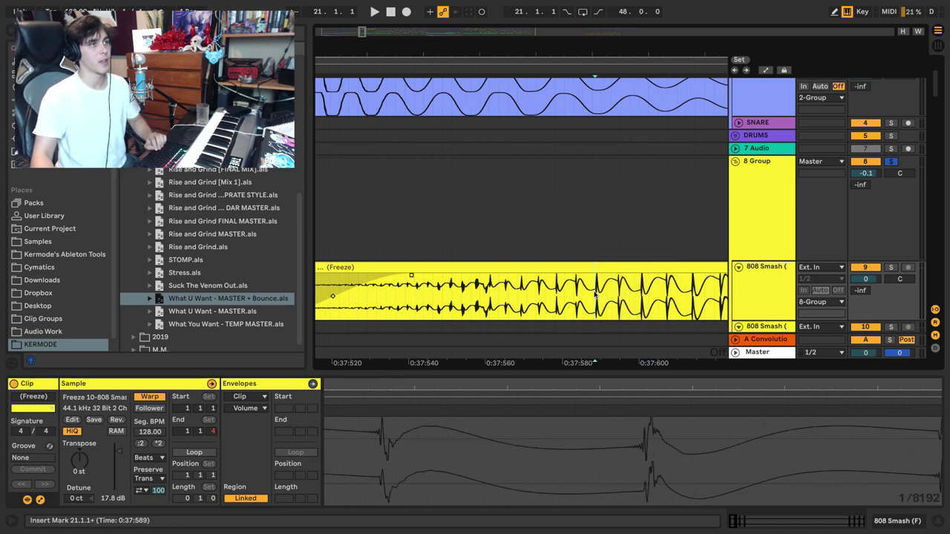
pyautogui.moveTo(596, 297); pyautogui.dragTo(640, 297)
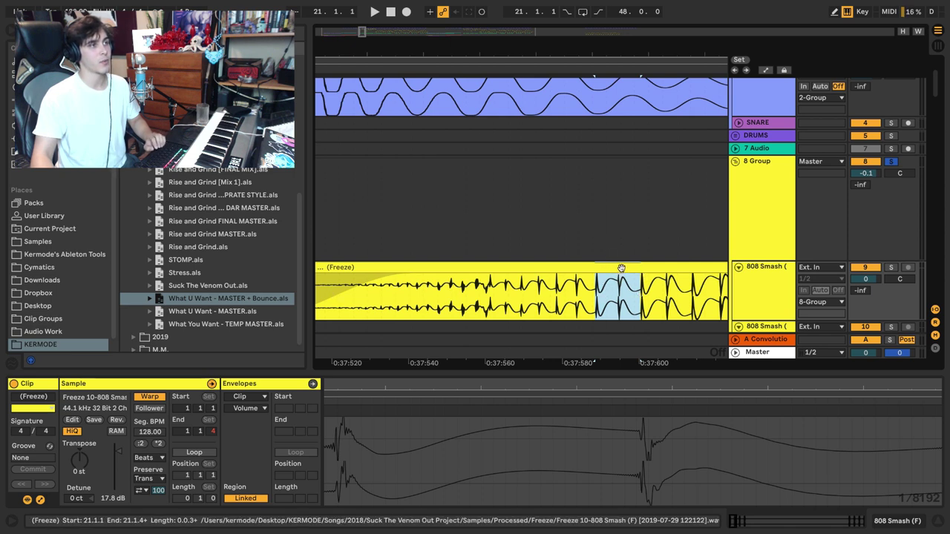
pyautogui.hotkey('ctrl', 'e')
pyautogui.moveTo(619, 273); pyautogui.dragTo(627, 291)
pyautogui.press('super+z')
pyautogui.click(626, 267)
pyautogui.click(581, 295)
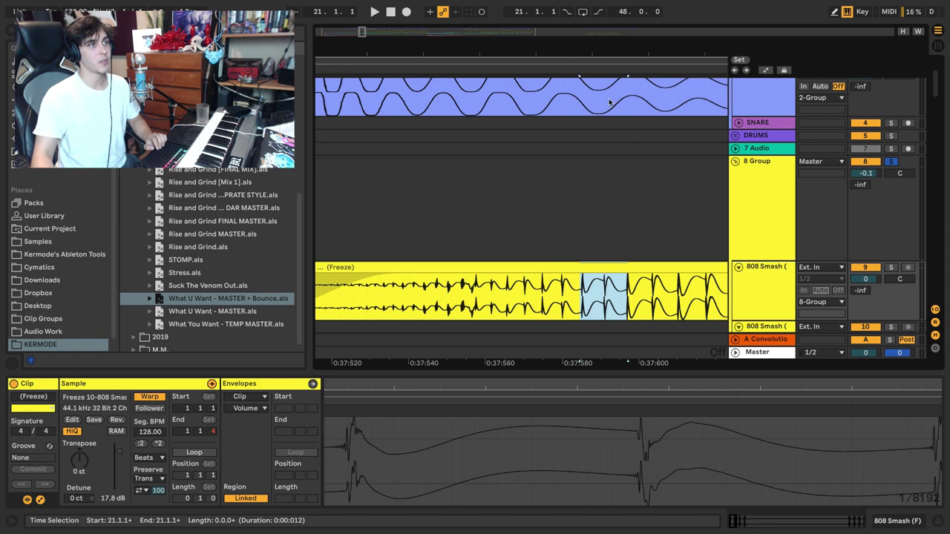
# Step: Invert the phase of both the left and right inputs in the KICK track's Utility
pyautogui.scroll(3, 624, 156)
pyautogui.click(744, 159)
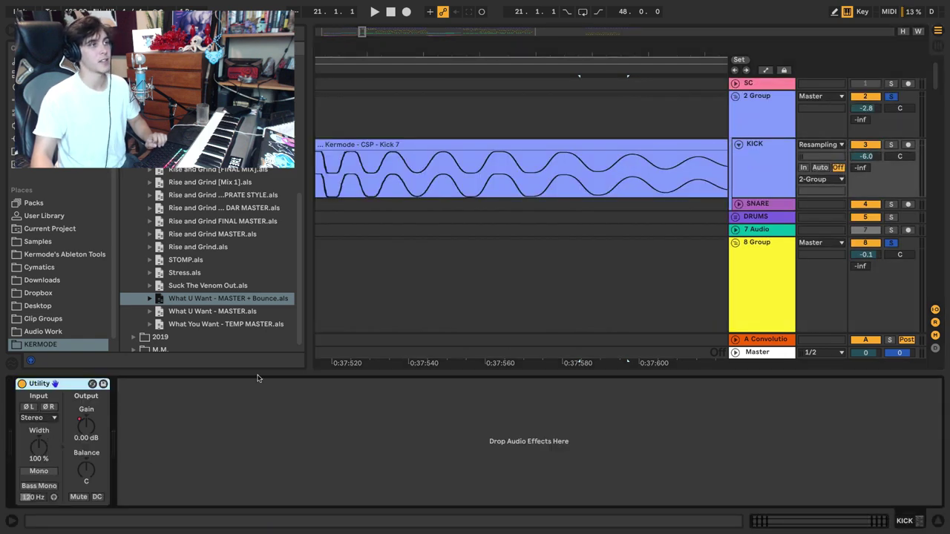
pyautogui.click(28, 407)
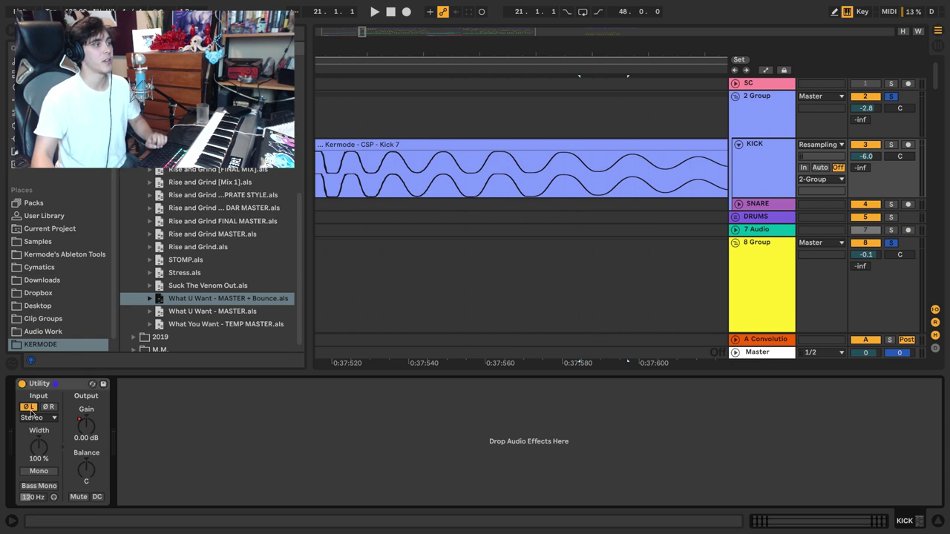
pyautogui.click(49, 406)
pyautogui.scroll(-2, 517, 205)
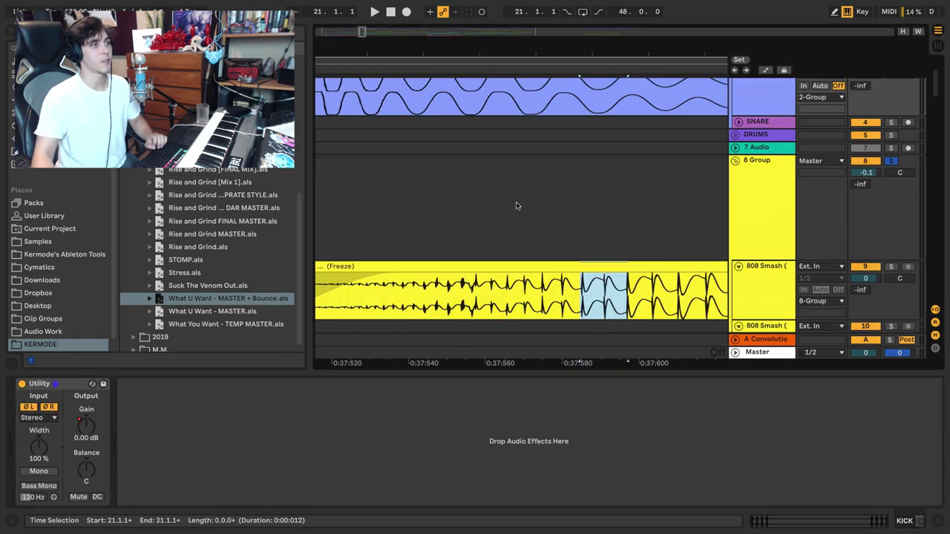
# Step: Compare the wave cycles of the track 9 808 clip with the kick waveform between 21.1.1 and 21.1.2
pyautogui.click(481, 298)
pyautogui.moveTo(495, 301); pyautogui.dragTo(582, 288)
pyautogui.moveTo(595, 53)
pyautogui.mouseDown()
pyautogui.moveTo(595, 34)
pyautogui.moveTo(594, 44)
pyautogui.mouseUp()
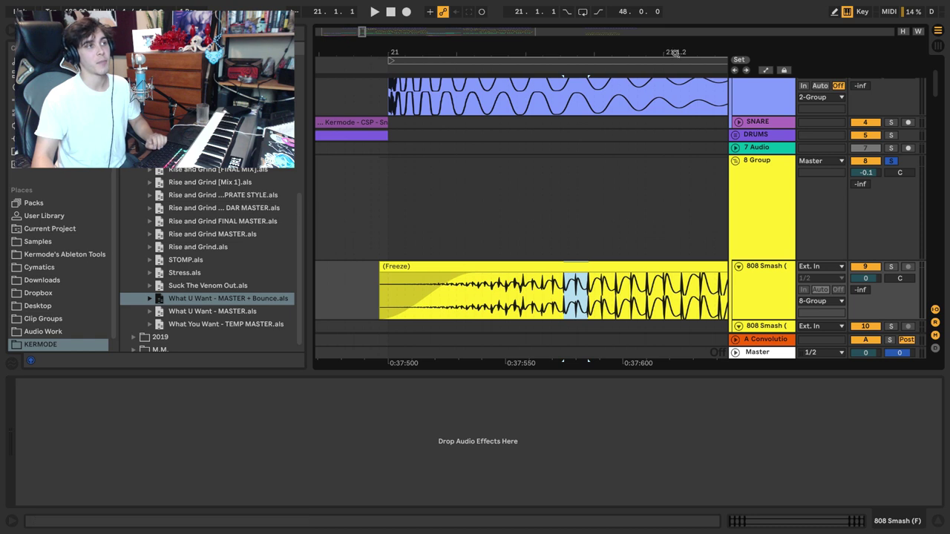
pyautogui.moveTo(673, 54); pyautogui.dragTo(672, 66)
pyautogui.moveTo(590, 293); pyautogui.dragTo(656, 286)
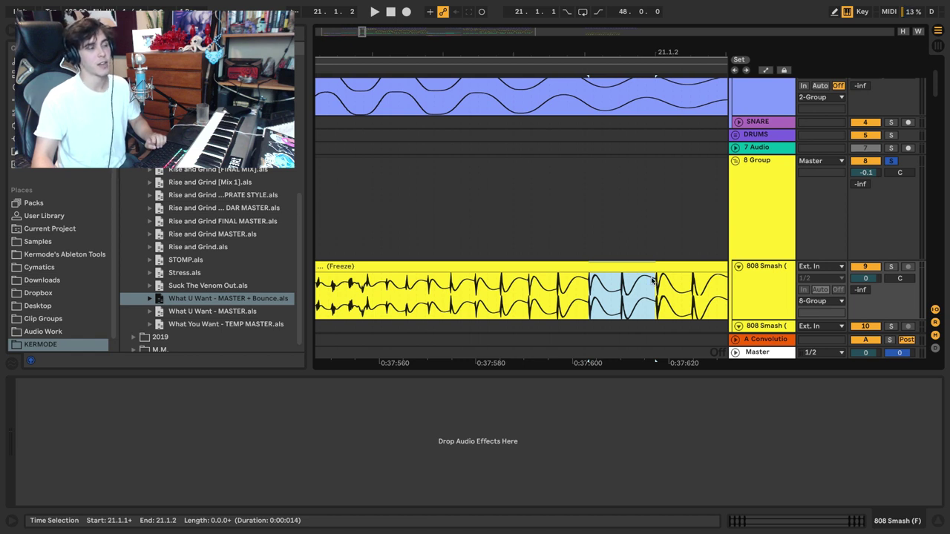
pyautogui.moveTo(519, 49); pyautogui.dragTo(519, 37)
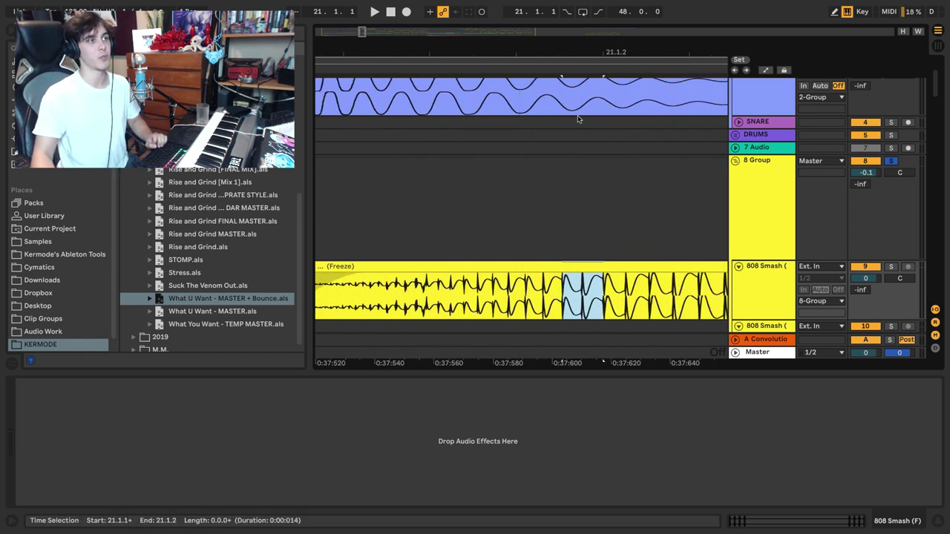
pyautogui.click(566, 297)
pyautogui.moveTo(566, 297); pyautogui.dragTo(603, 295)
pyautogui.moveTo(554, 88); pyautogui.dragTo(592, 88)
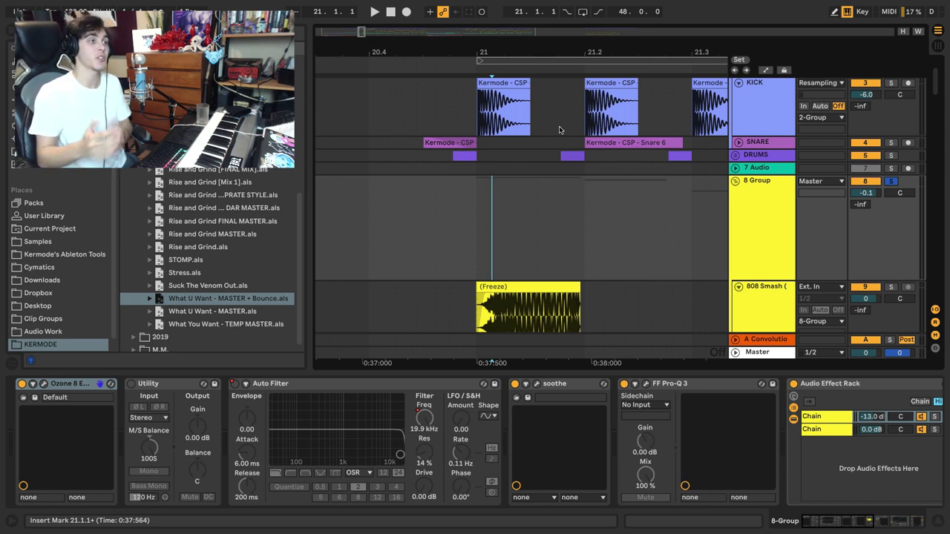
# Step: Turn off solo on the 8 Group and play the start of the drop from just after 20.4.1
pyautogui.click(890, 183)
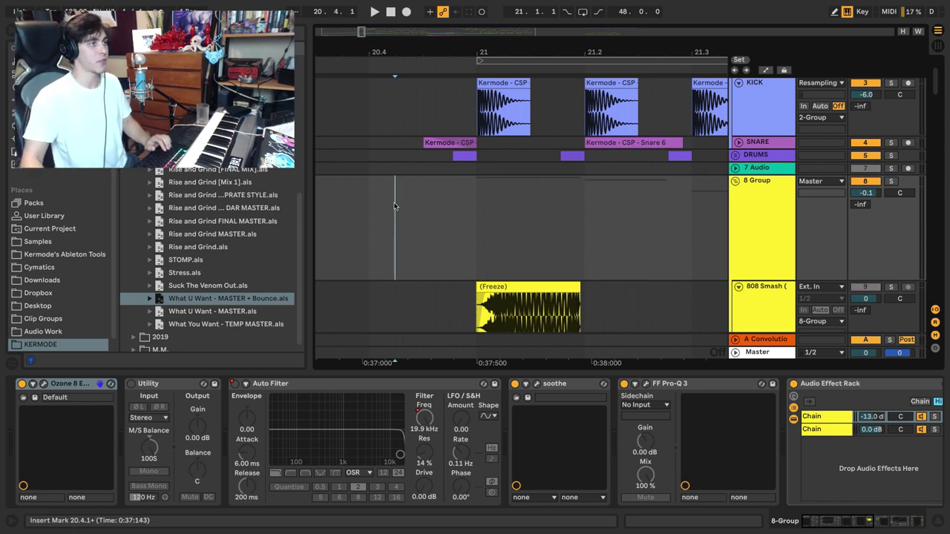
pyautogui.moveTo(515, 48); pyautogui.dragTo(397, 29)
pyautogui.scroll(-3, 416, 152)
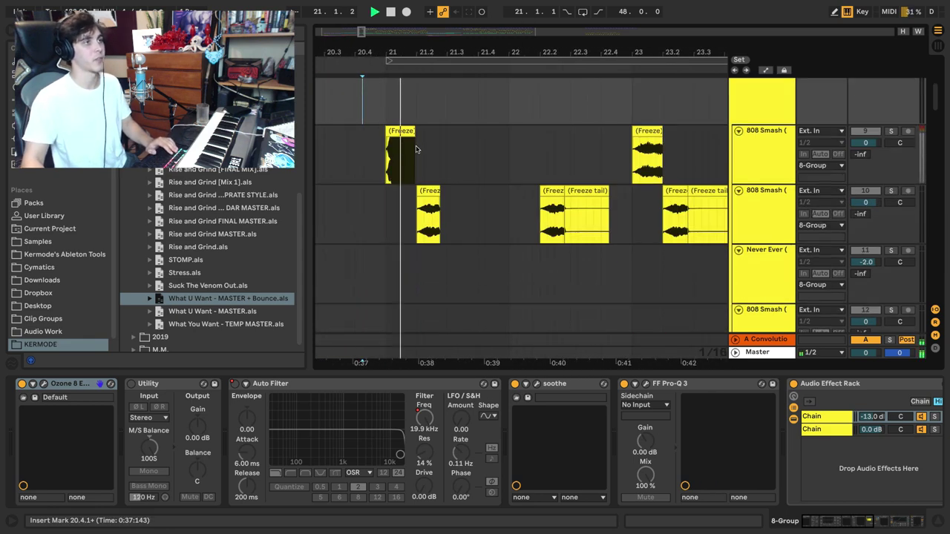
pyautogui.scroll(3, 667, 173)
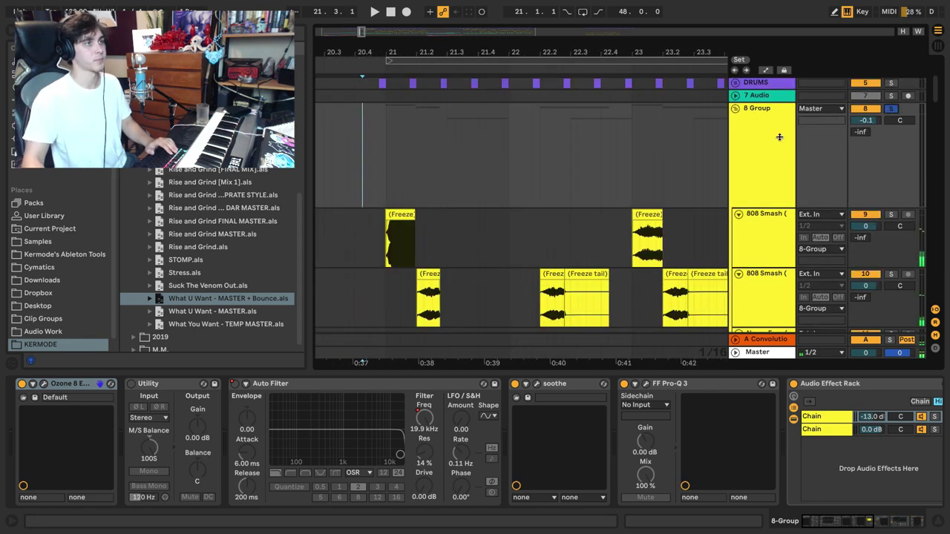
# Step: Reset the gain of the track 9 808 clip at bar 21 to 0.00 dB and play the clip
pyautogui.click(408, 217)
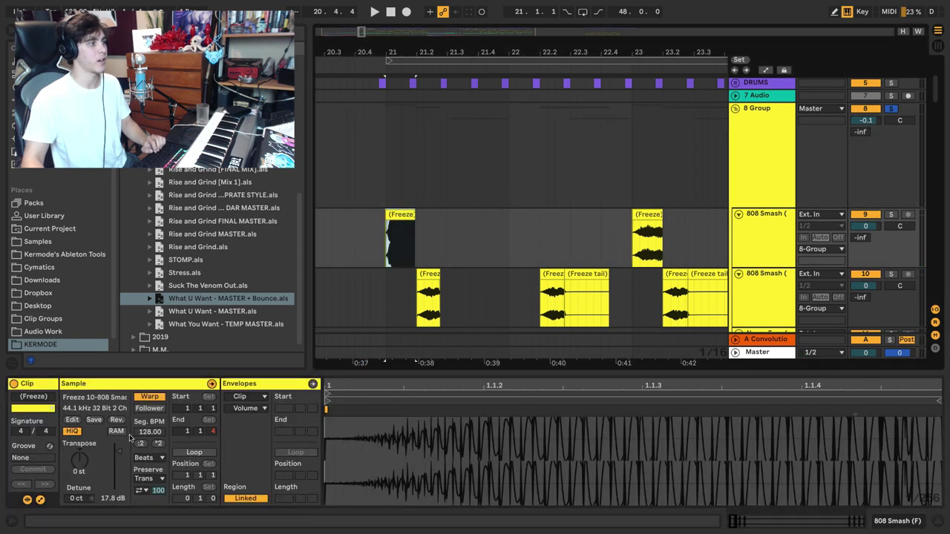
pyautogui.click(116, 449)
pyautogui.press('Delete')
pyautogui.press('space')
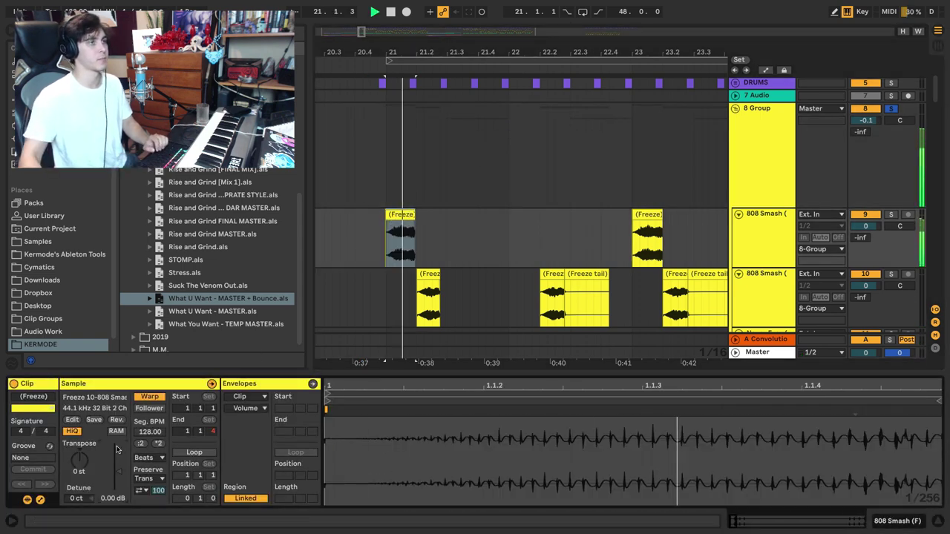
# Step: Turn off solo on the 8 Group and play the drop from the track 9 clip together with the drums
pyautogui.scroll(3, 487, 229)
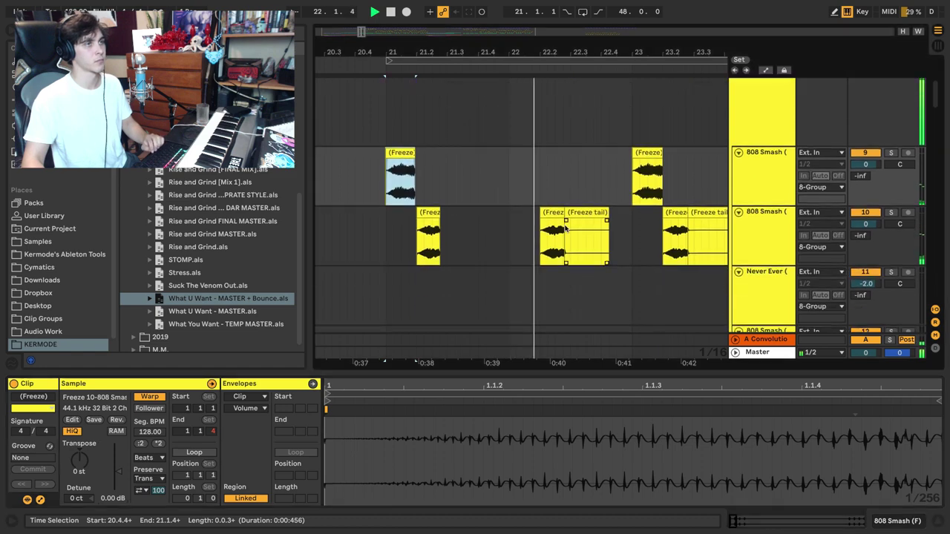
pyautogui.scroll(2, 890, 127)
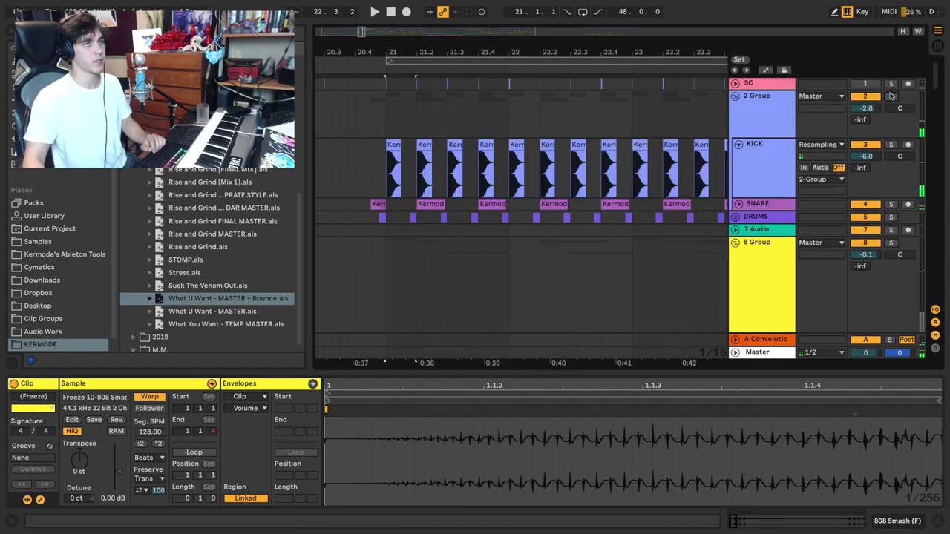
pyautogui.scroll(-3, 486, 266)
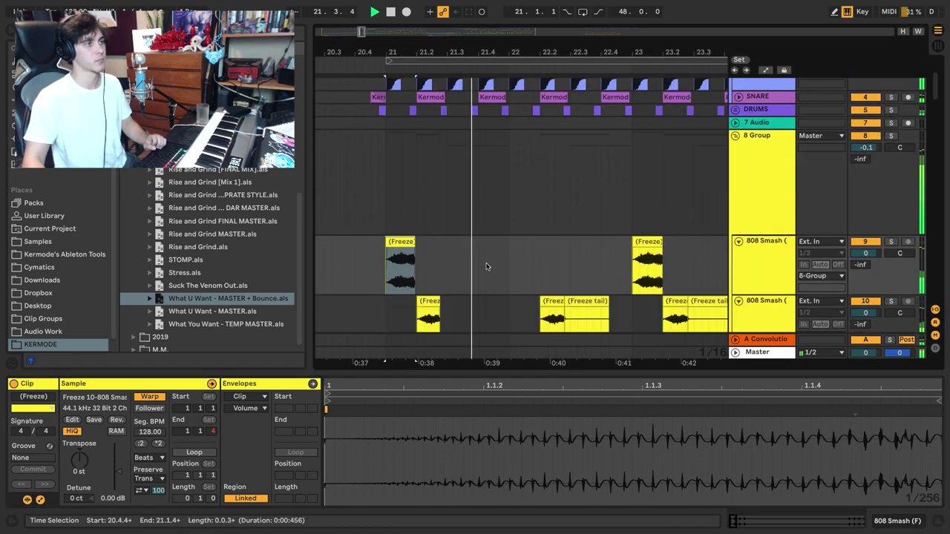
pyautogui.scroll(-3, 487, 267)
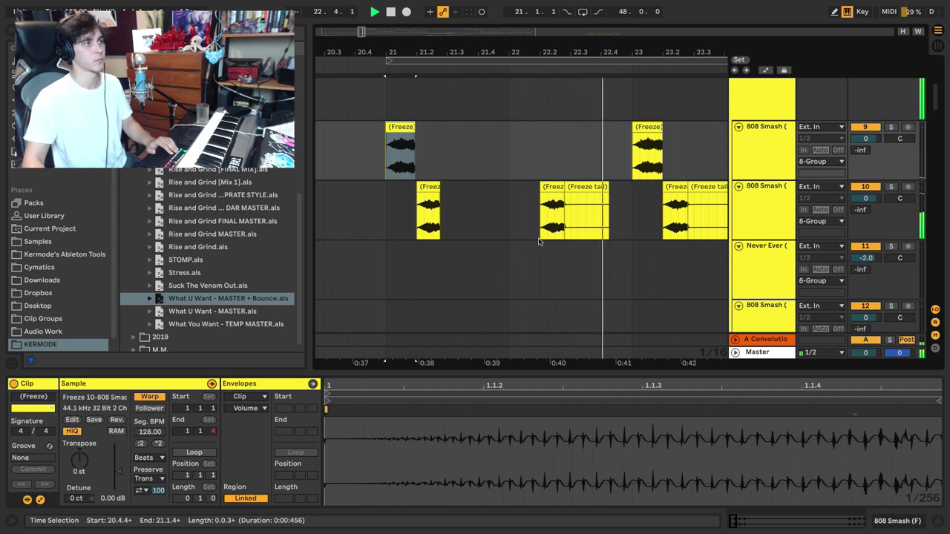
pyautogui.click(401, 148)
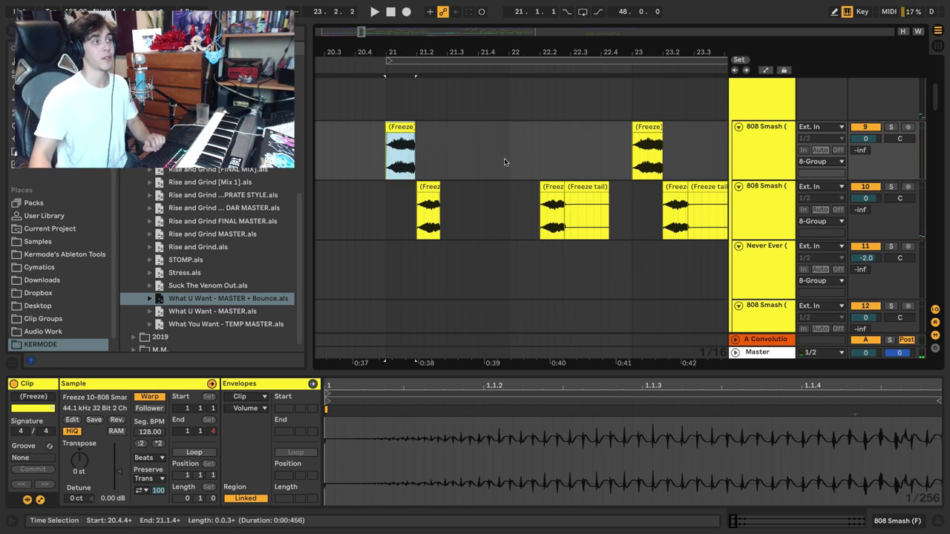
pyautogui.press('space')
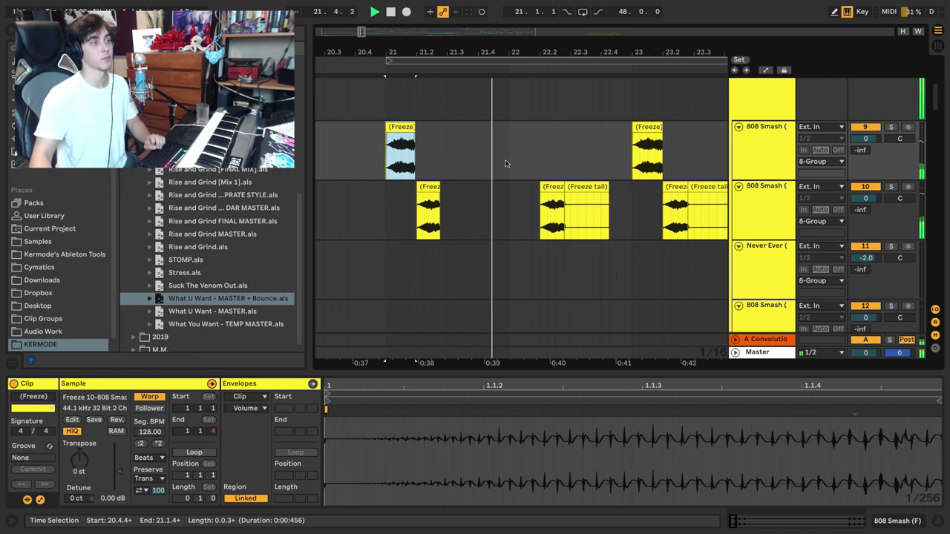
# Step: Copy the bar 21 clip on track 9 to 22.1.1, stretch it with a segment BPM of 512 in Tones warp mode, and play it
pyautogui.click(509, 160)
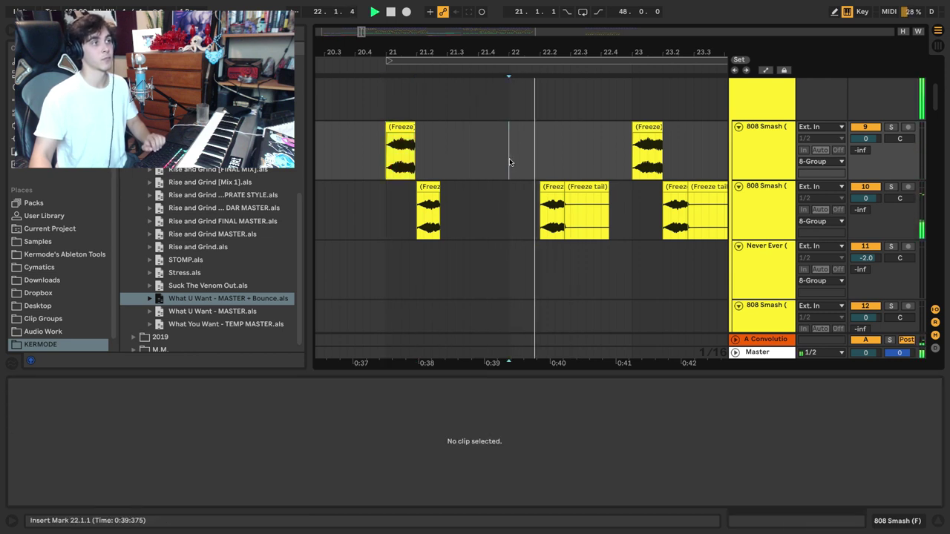
pyautogui.moveTo(406, 134); pyautogui.dragTo(524, 129)
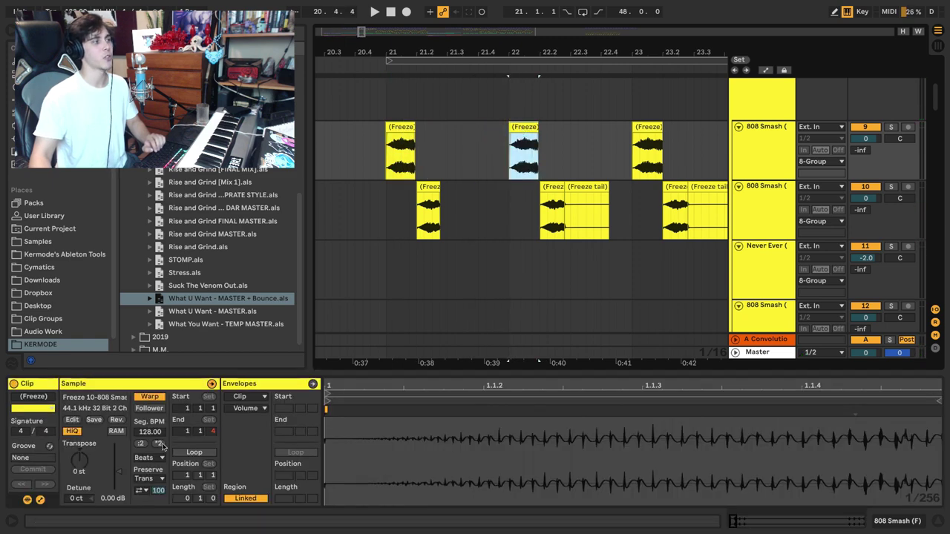
pyautogui.click(159, 444)
pyautogui.click(158, 444)
pyautogui.click(144, 458)
pyautogui.click(146, 472)
pyautogui.press('space')
pyautogui.press('space')
pyautogui.press('space')
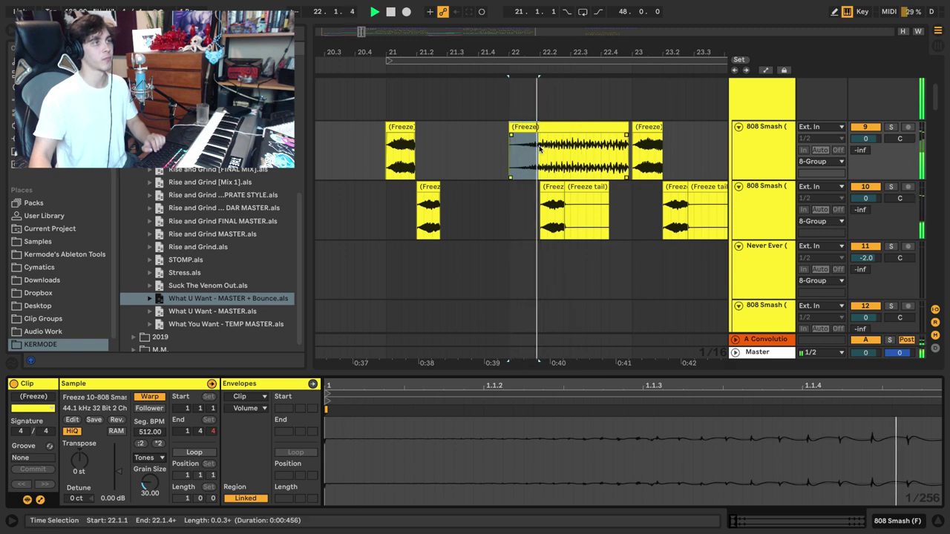
# Step: Split the stretched clip on track 9 at 22.2.1 and delete the remainder up to bar 23
pyautogui.click(541, 147)
pyautogui.press('space')
pyautogui.press('super+e')
pyautogui.press('Delete')
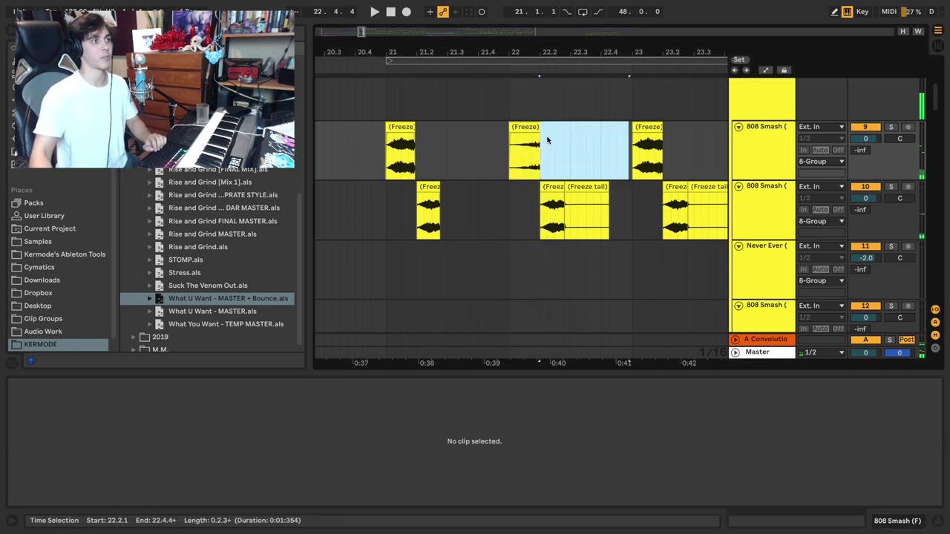
# Step: Adjust the Grain Size of the shortened 808 clip at 22.1.1 while auditioning it
pyautogui.click(520, 148)
pyautogui.press('space')
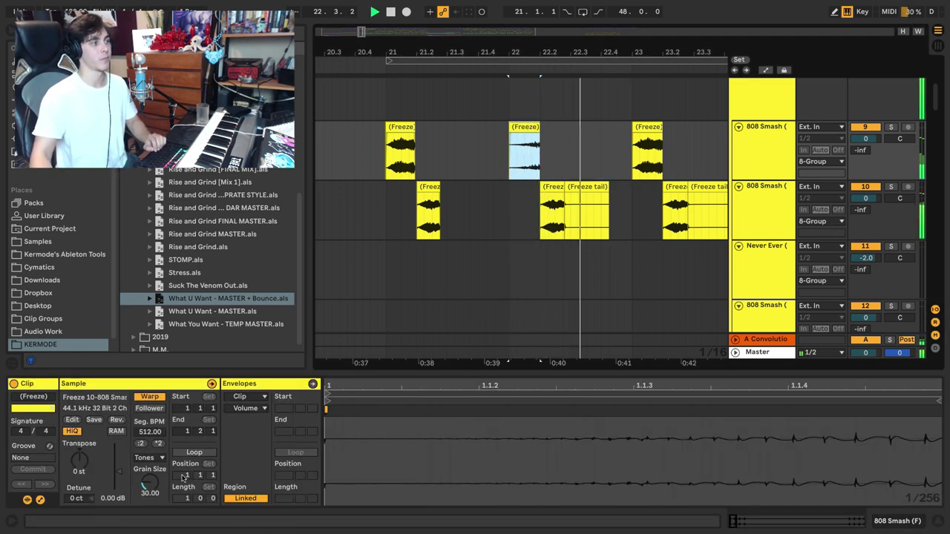
pyautogui.press('space')
pyautogui.moveTo(150, 482); pyautogui.dragTo(150, 446)
pyautogui.press('space')
pyautogui.press('space')
pyautogui.press('space')
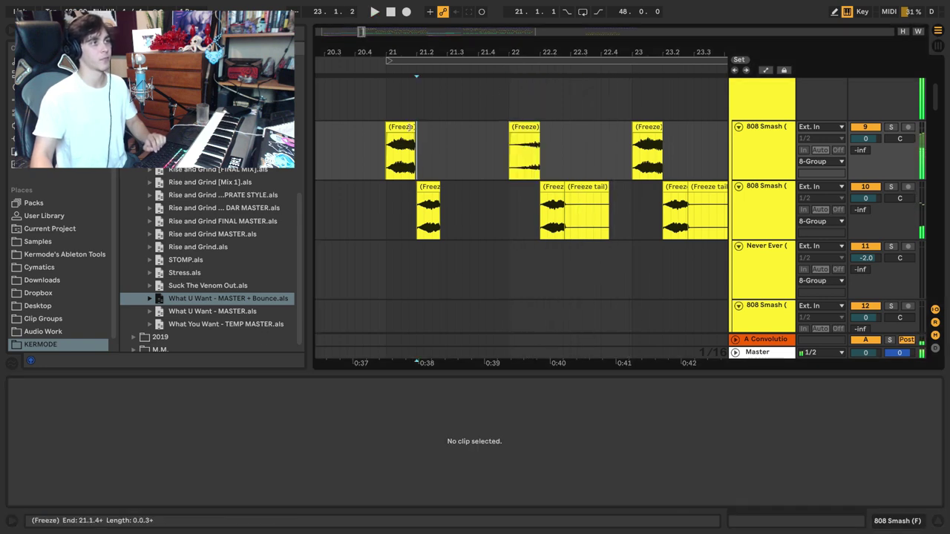
# Step: Play the drop from the track 9 clip at bar 21 through to bar 24
pyautogui.click(401, 149)
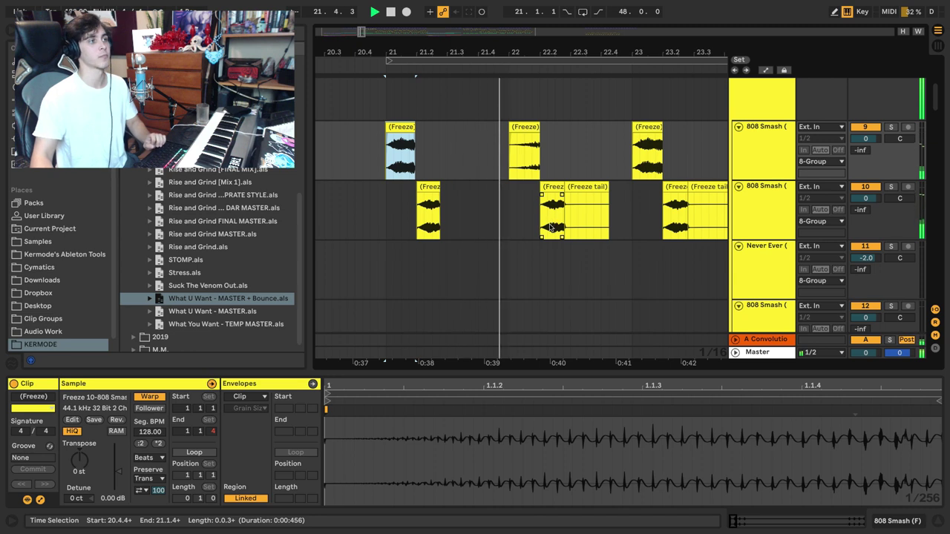
pyautogui.scroll(-1, 512, 163)
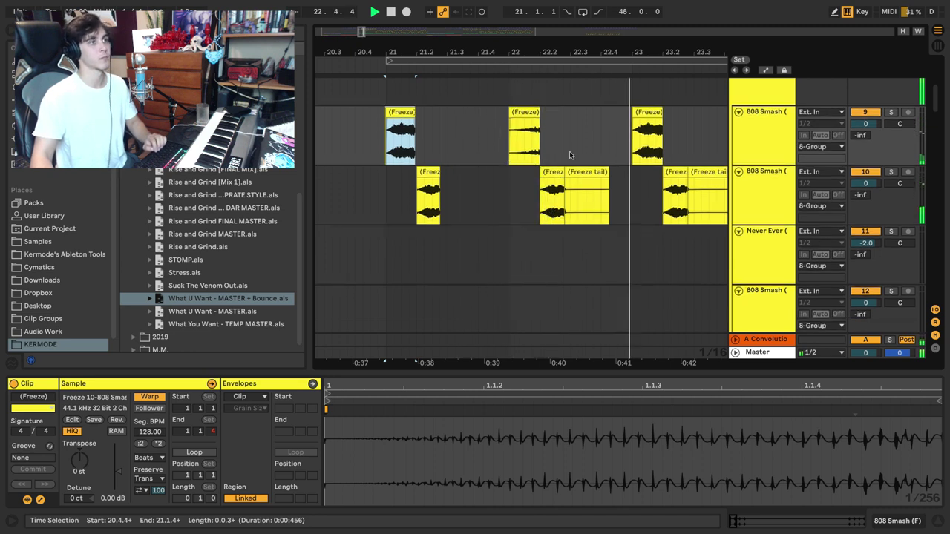
pyautogui.scroll(-3, 470, 191)
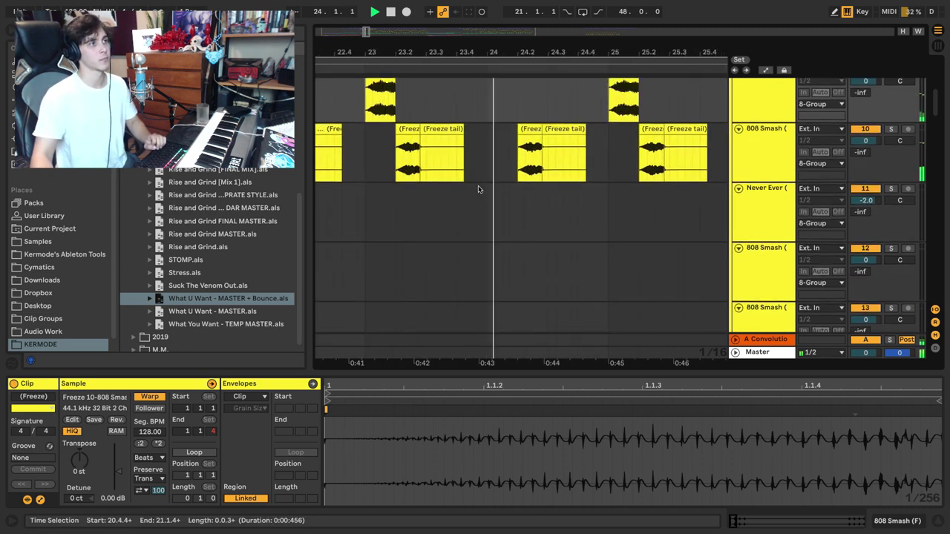
# Step: Locate the frozen 808 clip on track 25 spanning 24.3.1 to 25.1.1 and play it
pyautogui.click(525, 160)
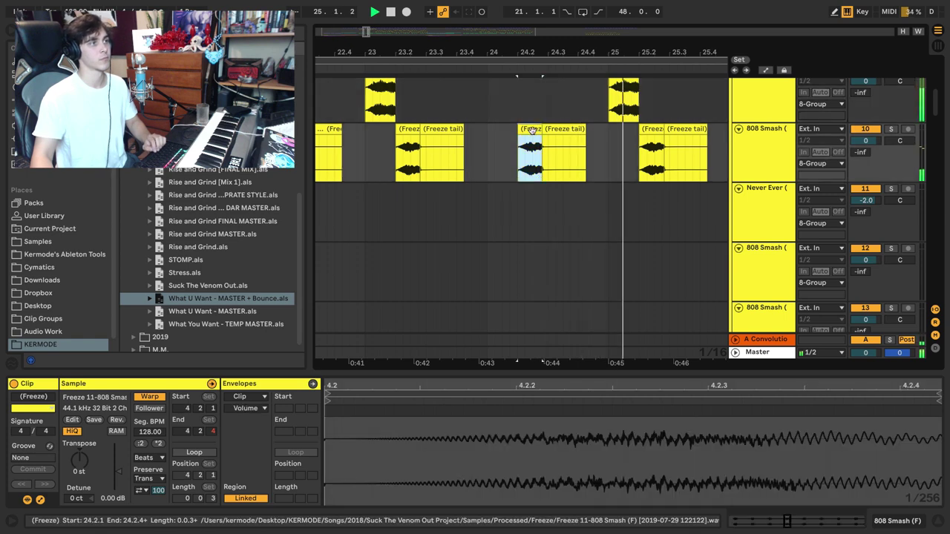
pyautogui.scroll(-1, 553, 221)
pyautogui.scroll(-20, 553, 221)
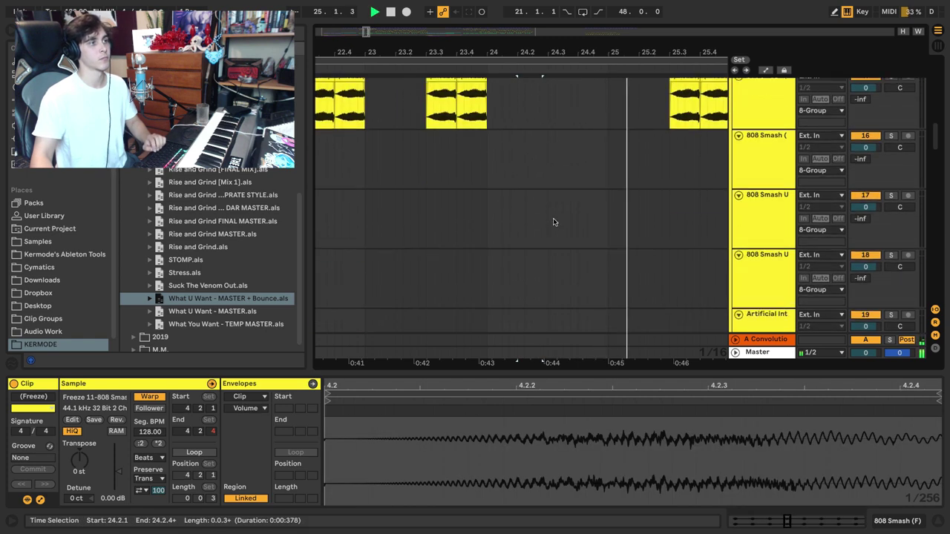
pyautogui.click(557, 294)
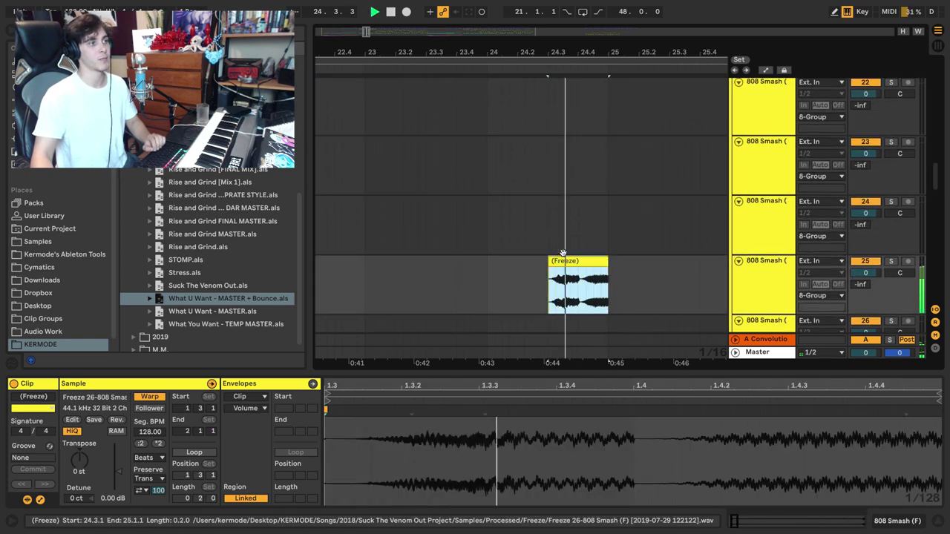
pyautogui.scroll(2, 577, 231)
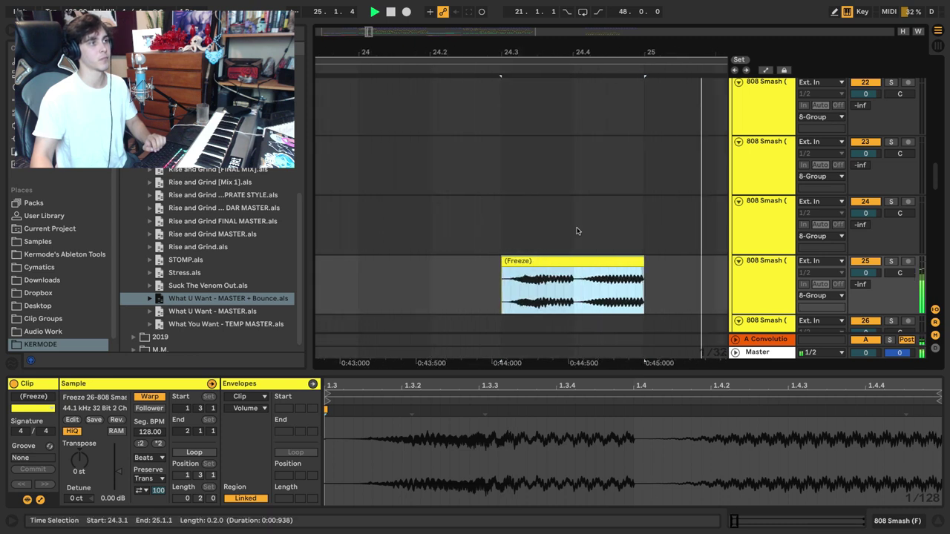
# Step: Split the end of the track 25 clip into three short slices before bar 25 and play the result
pyautogui.click(634, 288)
pyautogui.hotkey('ctrl', 'e')
pyautogui.click(625, 285)
pyautogui.hotkey('ctrl', 'e')
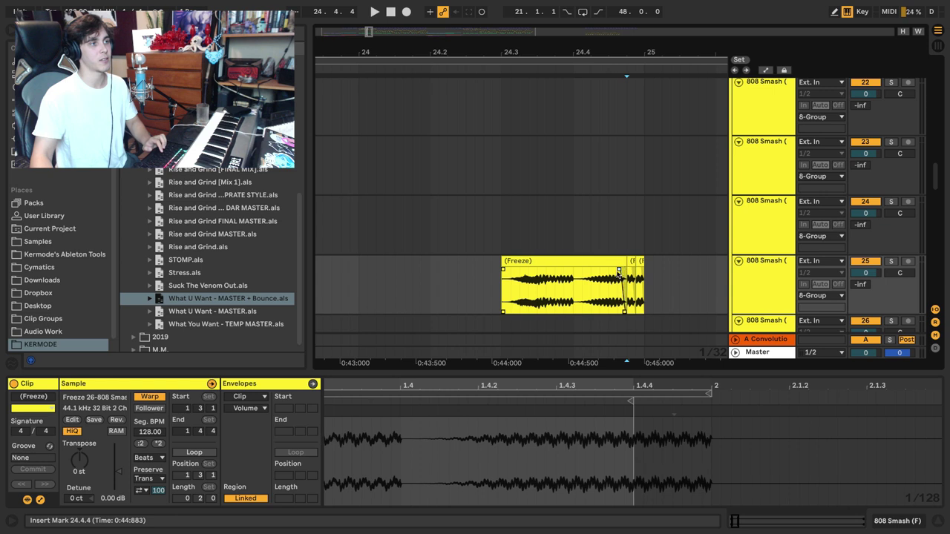
pyautogui.click(618, 279)
pyautogui.hotkey('ctrl', 'e')
pyautogui.click(601, 262)
pyautogui.press('space')
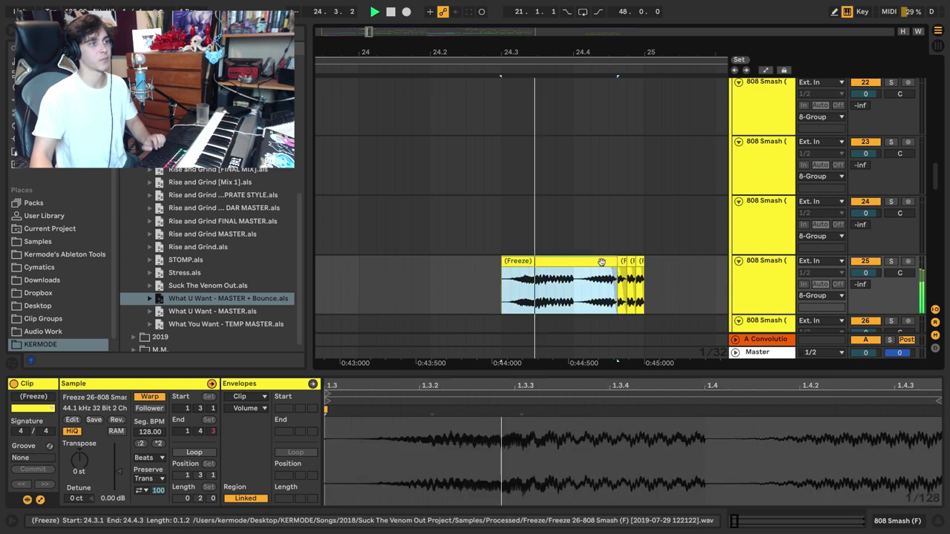
# Step: Add another split at 24.4.3 in the track 25 clip, play it, and extend the first part back over the slices to 25.1.1
pyautogui.click(609, 288)
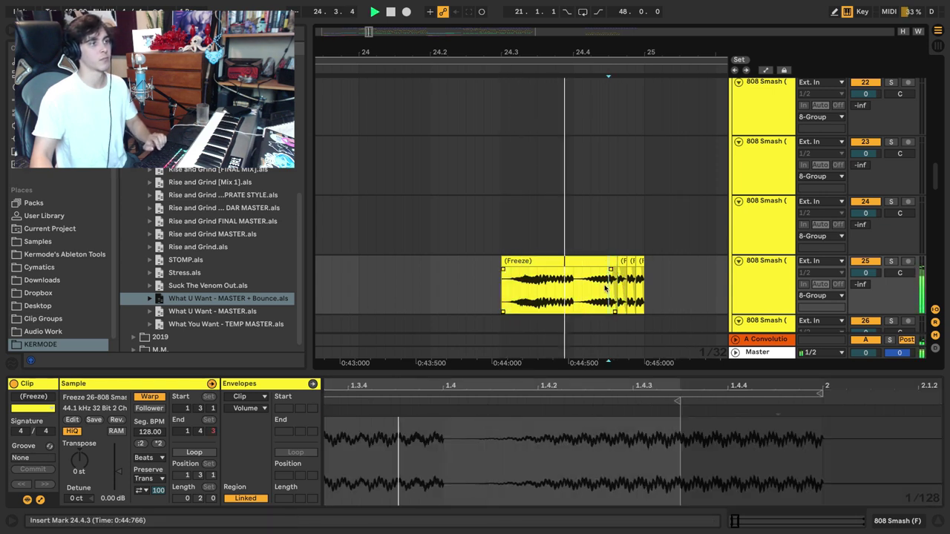
pyautogui.hotkey('ctrl', 'e')
pyautogui.press('space')
pyautogui.press('space')
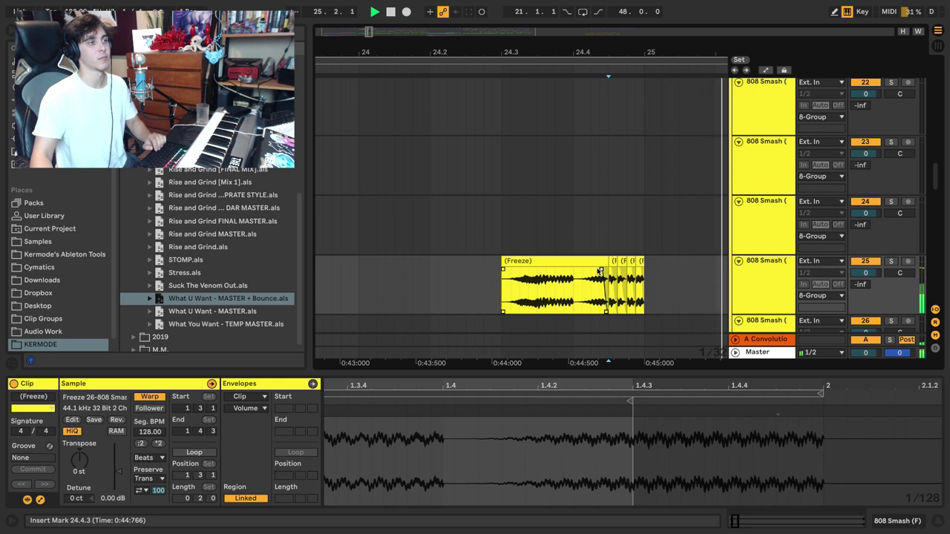
pyautogui.click(591, 263)
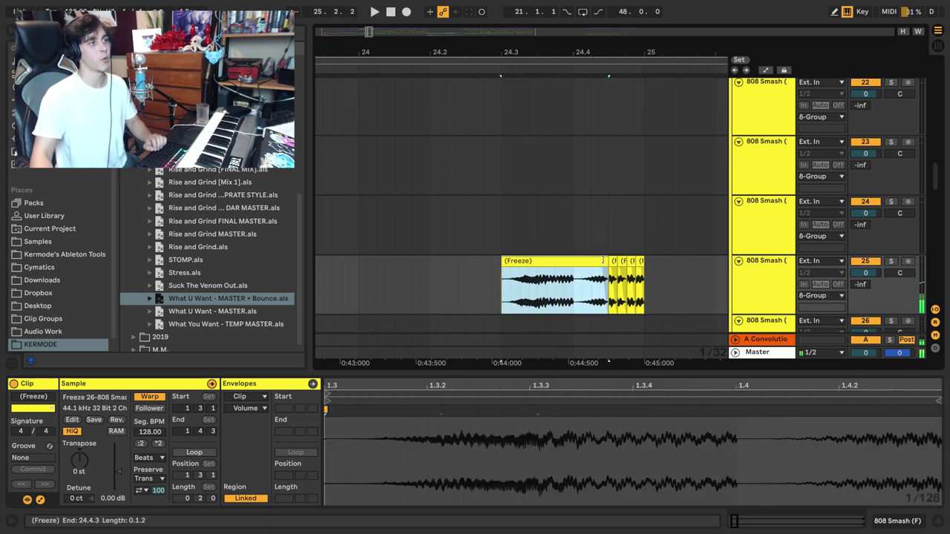
pyautogui.moveTo(602, 260); pyautogui.dragTo(644, 260)
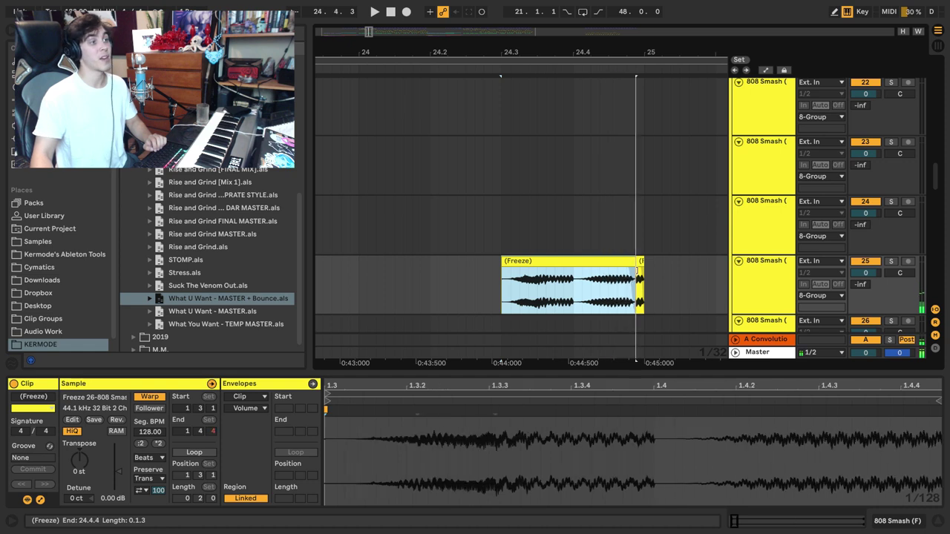
# Step: Show the Transposition clip envelope of the track 25 clip and set its warp mode to Tones
pyautogui.click(242, 397)
pyautogui.click(248, 404)
pyautogui.click(249, 408)
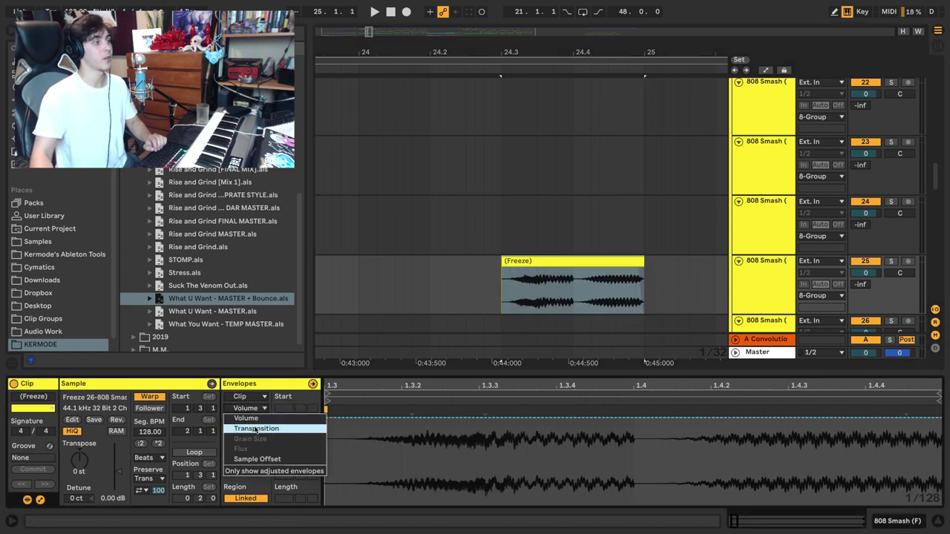
pyautogui.click(255, 429)
pyautogui.click(147, 458)
pyautogui.click(149, 469)
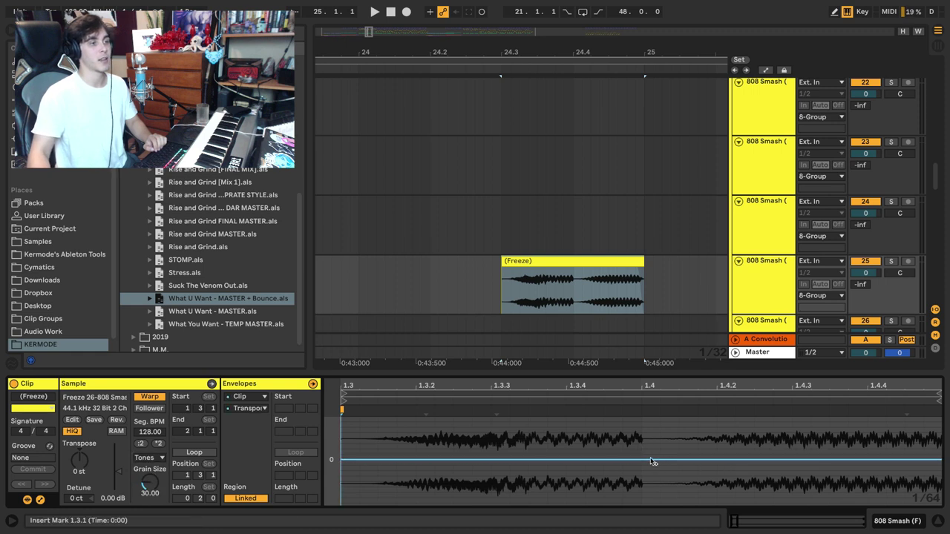
# Step: Shape the transposition envelope to stay at 0 st until just past 1.4.3 and fall steeply towards the clip's end, and audition the pitch drop
pyautogui.moveTo(911, 459); pyautogui.dragTo(913, 423)
pyautogui.press('space')
pyautogui.press('space')
pyautogui.press('space')
pyautogui.scroll(3, 894, 452)
pyautogui.press('space')
pyautogui.press('space')
pyautogui.moveTo(737, 495); pyautogui.dragTo(830, 473)
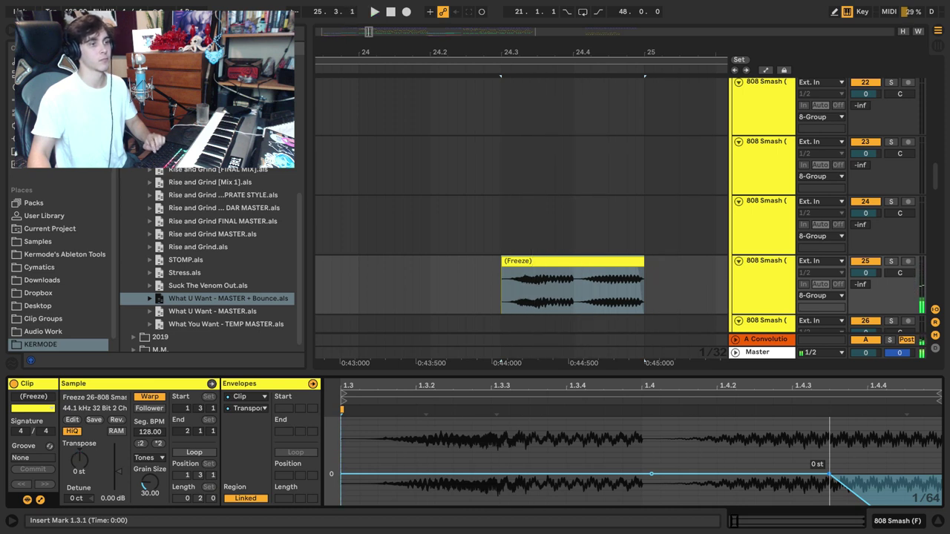
pyautogui.press('space')
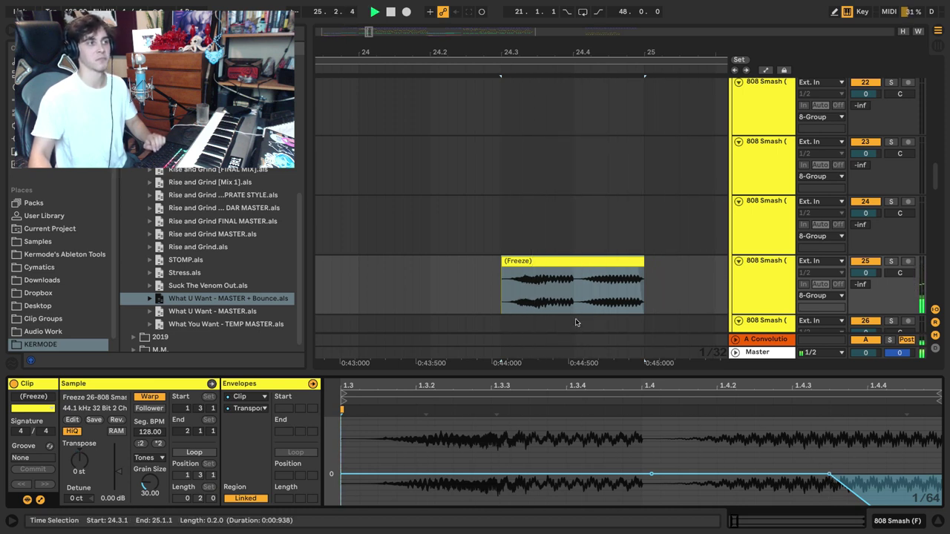
pyautogui.press('space')
# Step: Split the track 25 clip at 24.3.3 and shape short fades at the start and end of its first part
pyautogui.click(536, 286)
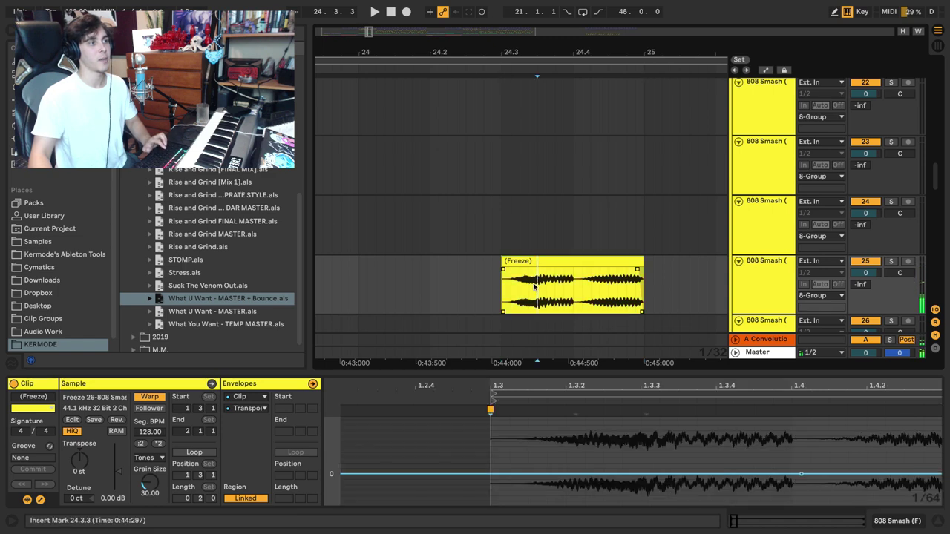
pyautogui.hotkey('ctrl', 'e')
pyautogui.click(540, 273)
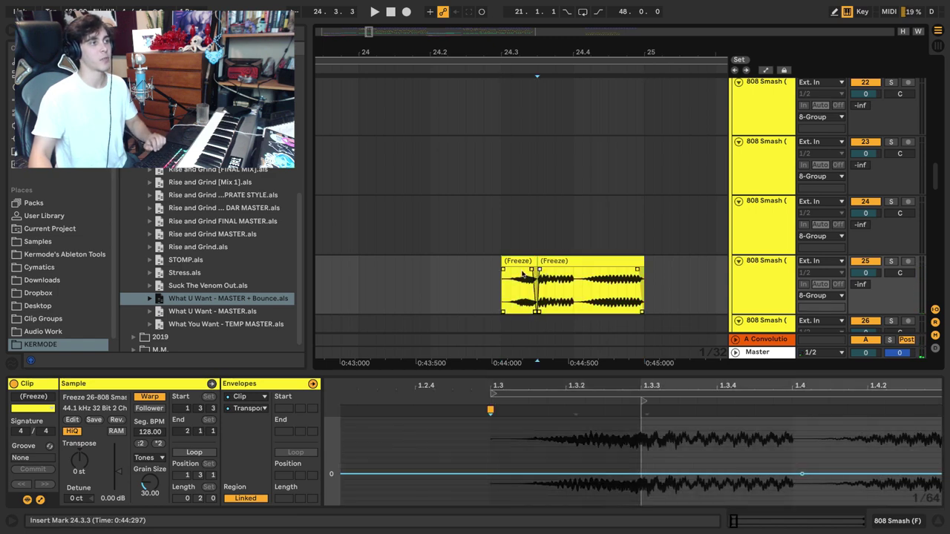
pyautogui.click(514, 265)
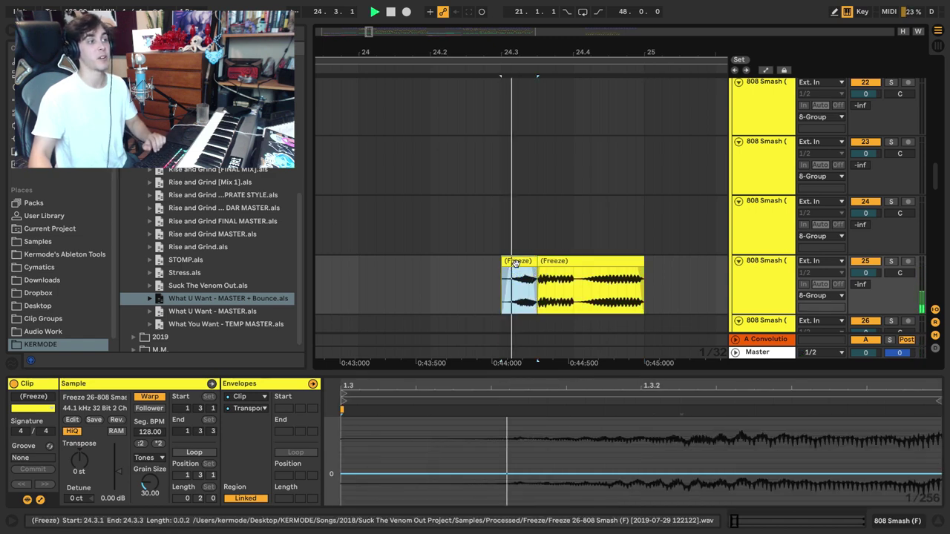
pyautogui.moveTo(535, 270); pyautogui.dragTo(526, 273)
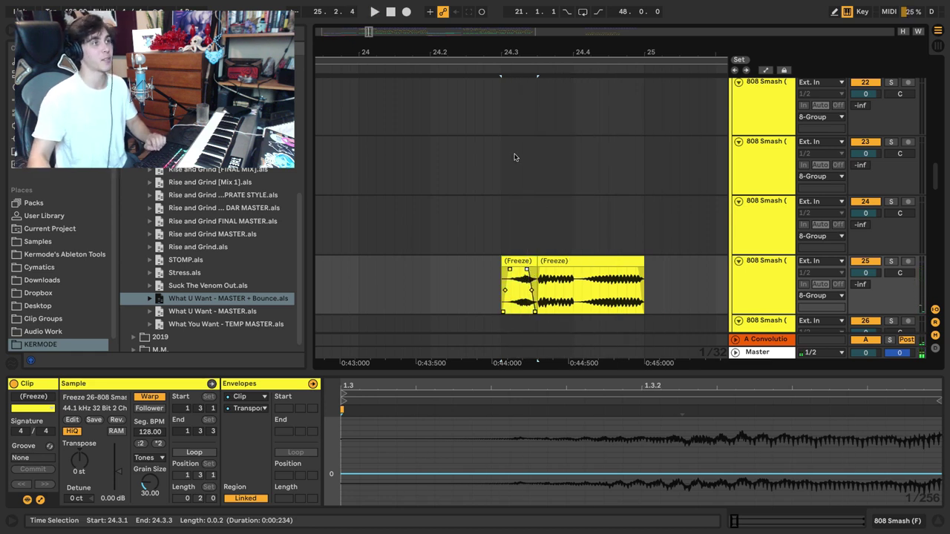
# Step: Play on from bar 24, look through the 808 Smash tracks for the following clips, and audition track 22 from 29.1.1
pyautogui.moveTo(490, 54); pyautogui.dragTo(492, 46)
pyautogui.press('space')
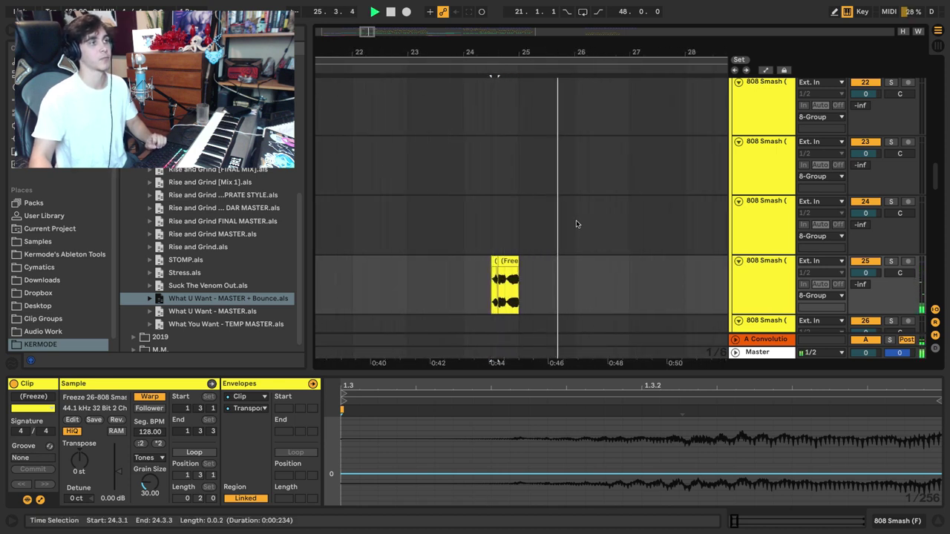
pyautogui.scroll(9, 577, 224)
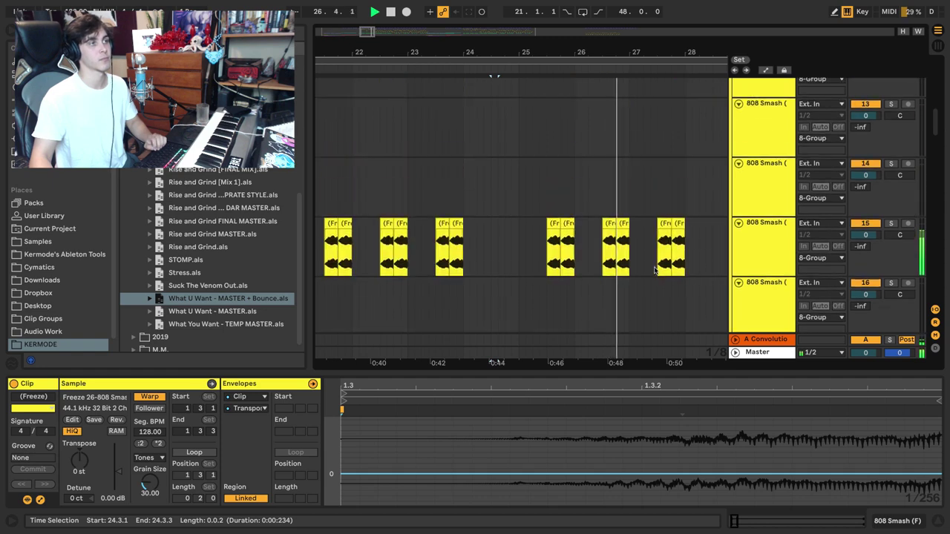
pyautogui.moveTo(688, 53); pyautogui.dragTo(486, 65)
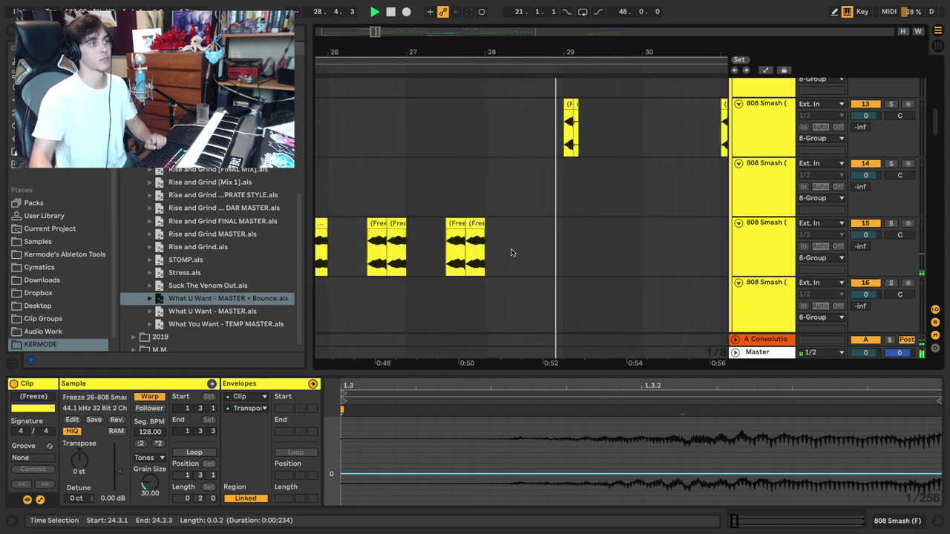
pyautogui.scroll(-14, 513, 251)
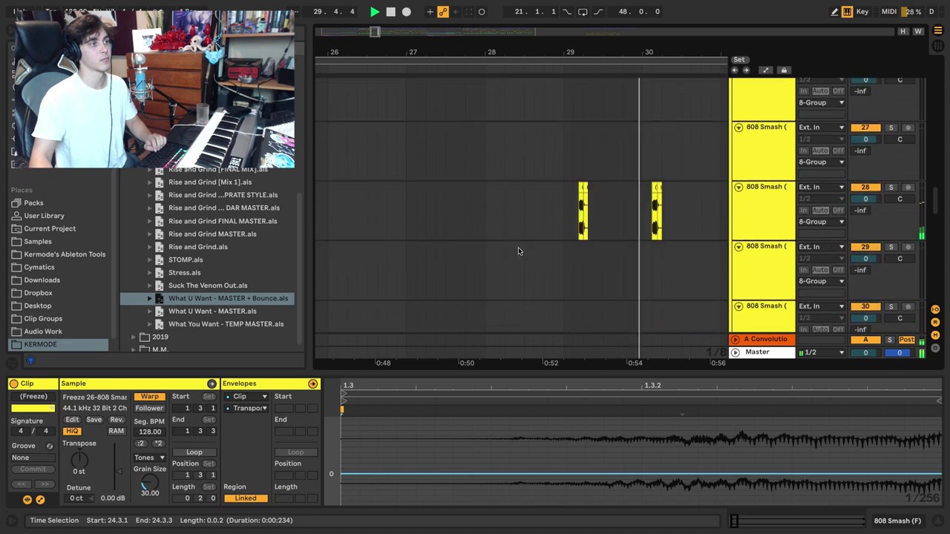
pyautogui.scroll(6, 549, 234)
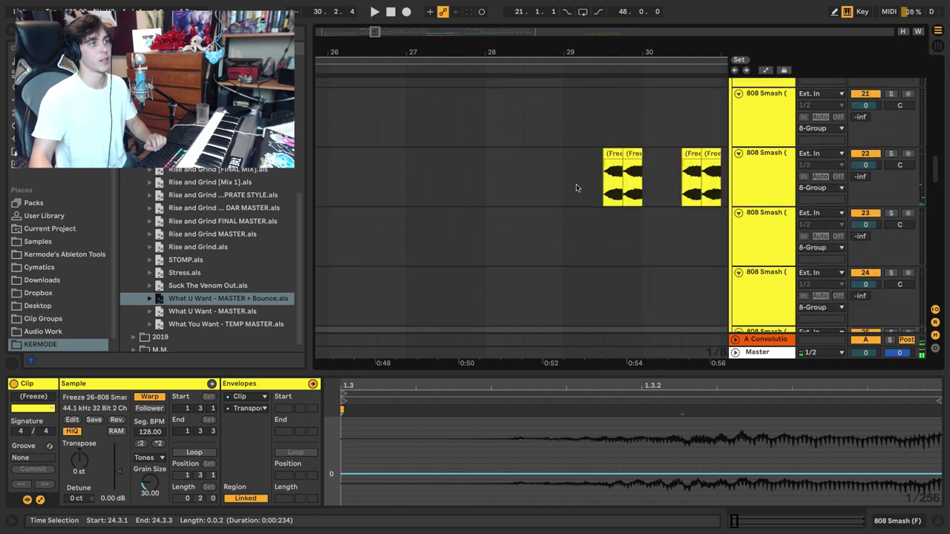
pyautogui.scroll(3, 614, 73)
pyautogui.click(513, 167)
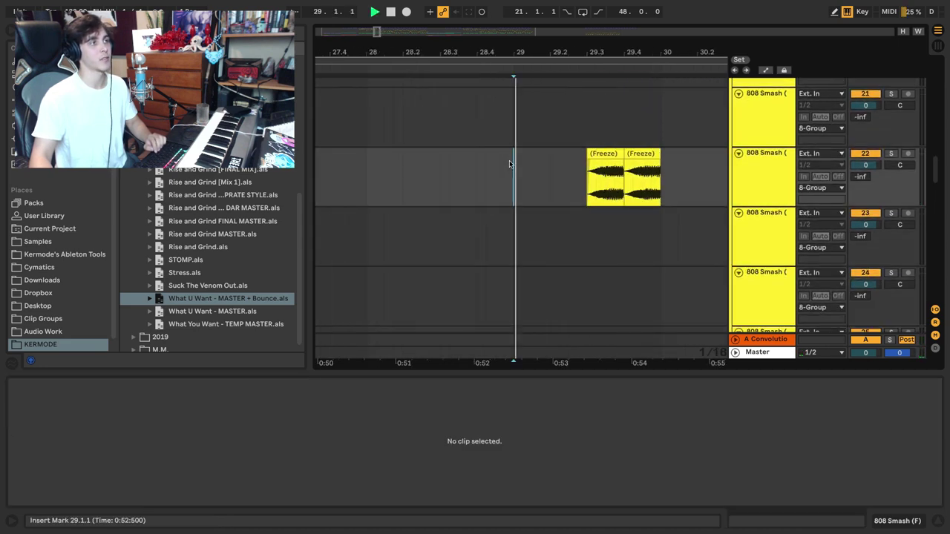
# Step: Split the two track 22 clips before bar 30 in half, fade out the end of the first slice, and play from 29.1.1
pyautogui.click(605, 181)
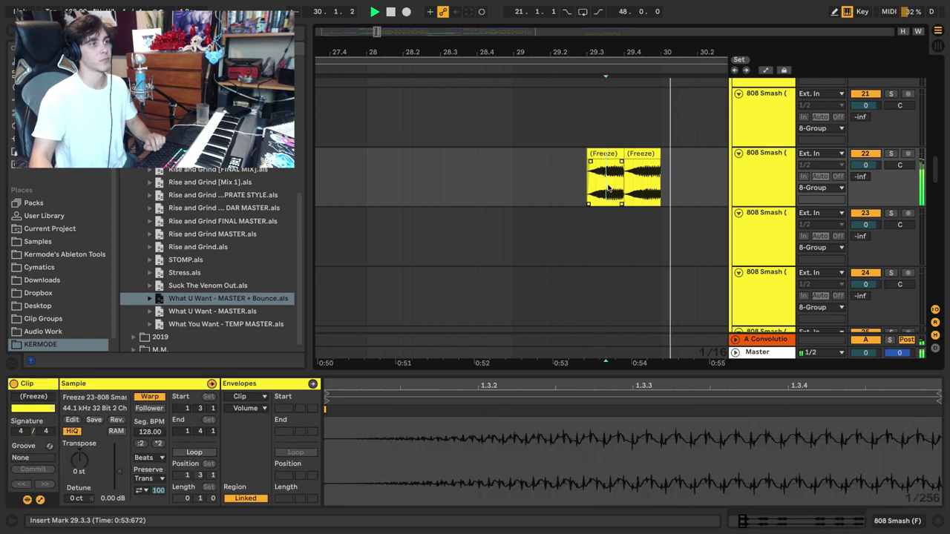
pyautogui.hotkey('ctrl', 'e')
pyautogui.moveTo(599, 164); pyautogui.dragTo(595, 168)
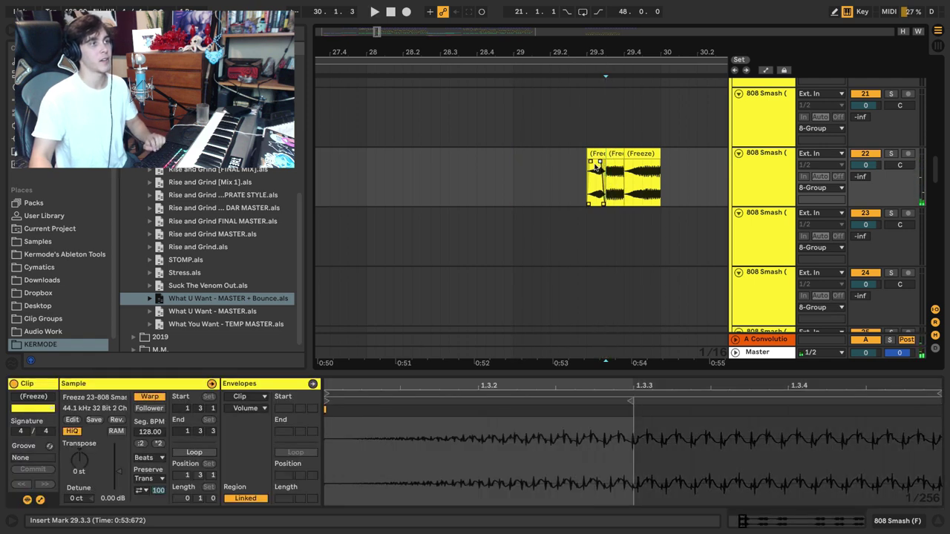
pyautogui.click(640, 175)
pyautogui.hotkey('ctrl', 'e')
pyautogui.click(513, 160)
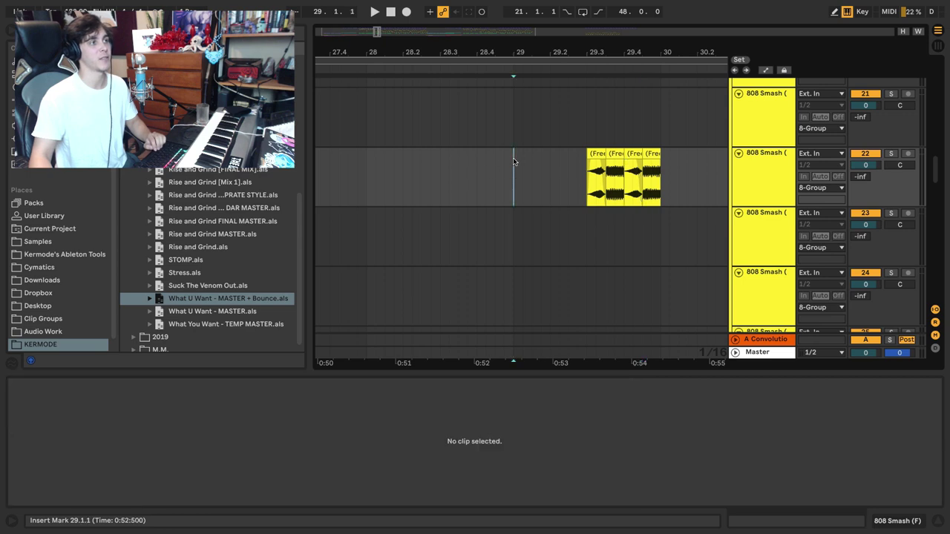
pyautogui.press('space')
# Step: Duplicate the sliced bar from 29.1.1 to 30.1.1 on track 22 twice, replacing the clips up to 32.1.1
pyautogui.moveTo(573, 54); pyautogui.dragTo(450, 35)
pyautogui.keyDown('shift'); pyautogui.click(490, 154); pyautogui.keyUp('shift')
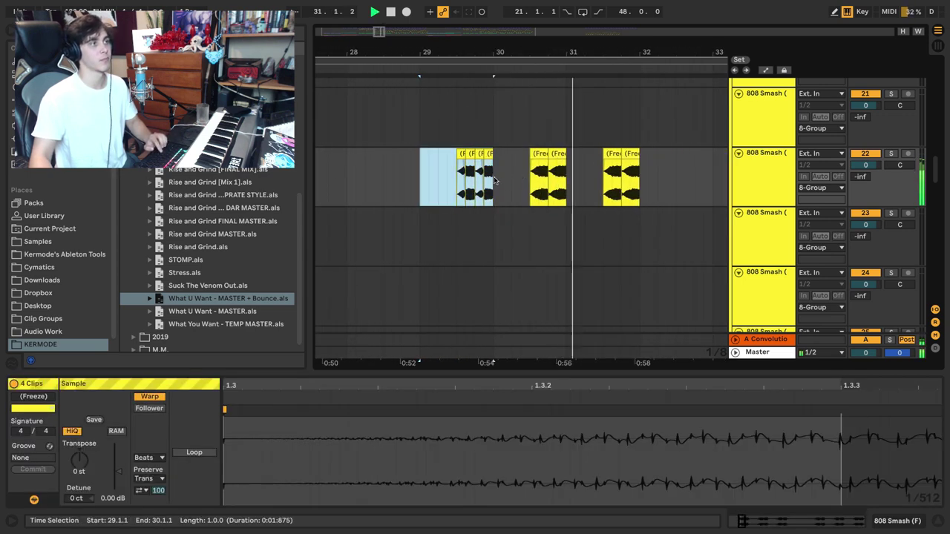
pyautogui.press('Right')
pyautogui.press('Right')
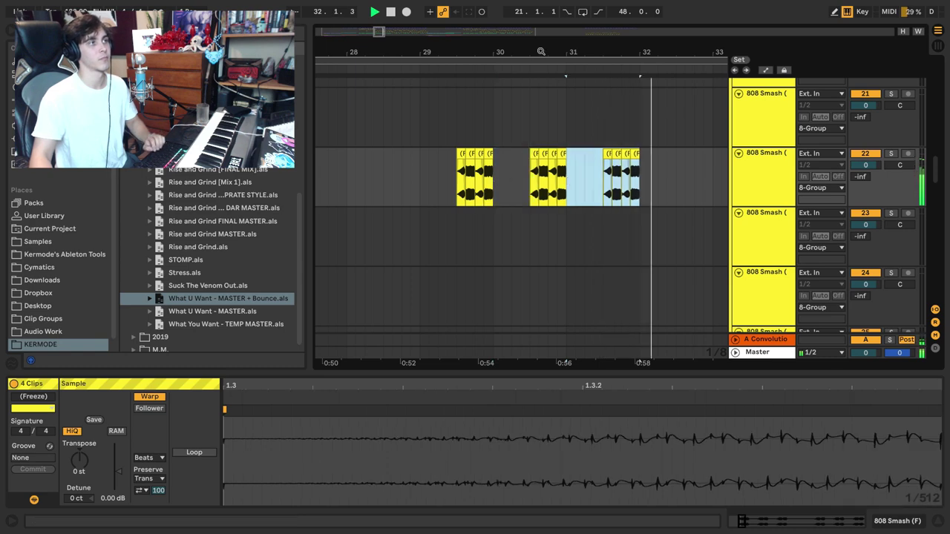
# Step: Duplicate the three sliced bars from 29.1.1 to 32.1.1 on track 22 twice, up to 38.1.1
pyautogui.press('-')
pyautogui.click(350, 168)
pyautogui.moveTo(351, 167); pyautogui.dragTo(448, 177)
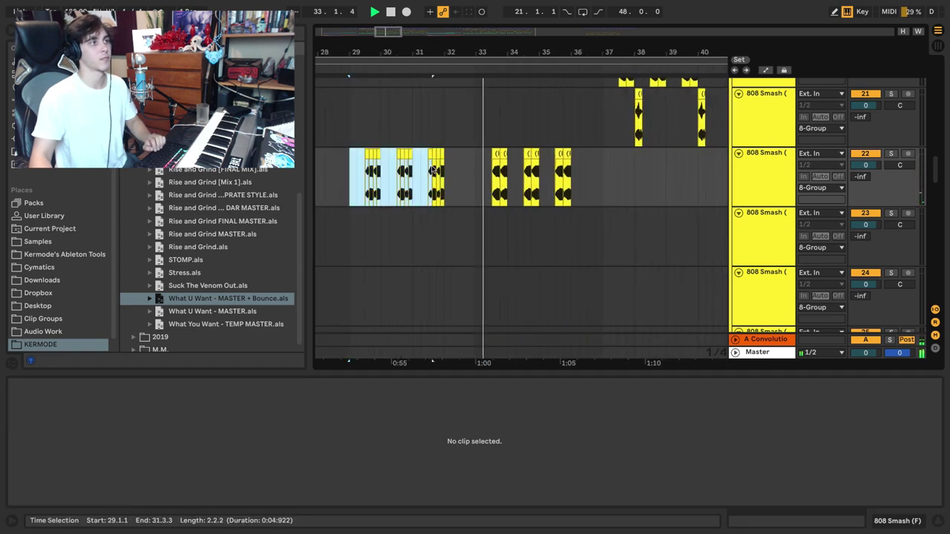
pyautogui.press('Right')
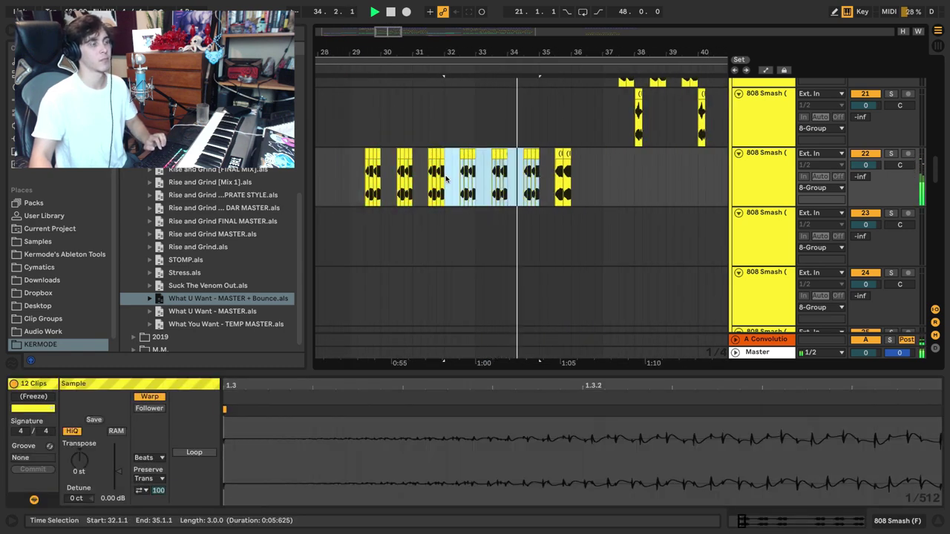
pyautogui.hotkey('ctrl', 'd')
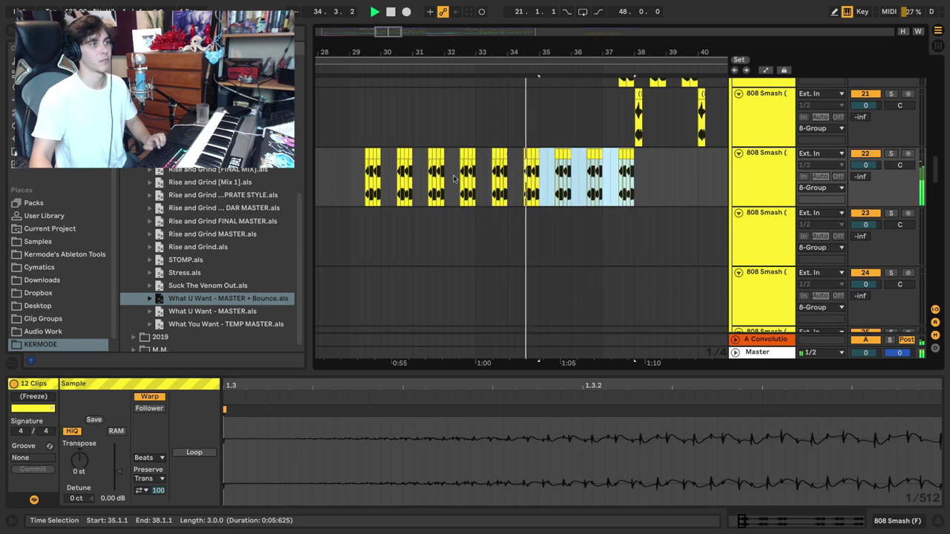
# Step: Delete the surplus track 22 slices from 36.3.1 up to 38.1.1
pyautogui.click(598, 184)
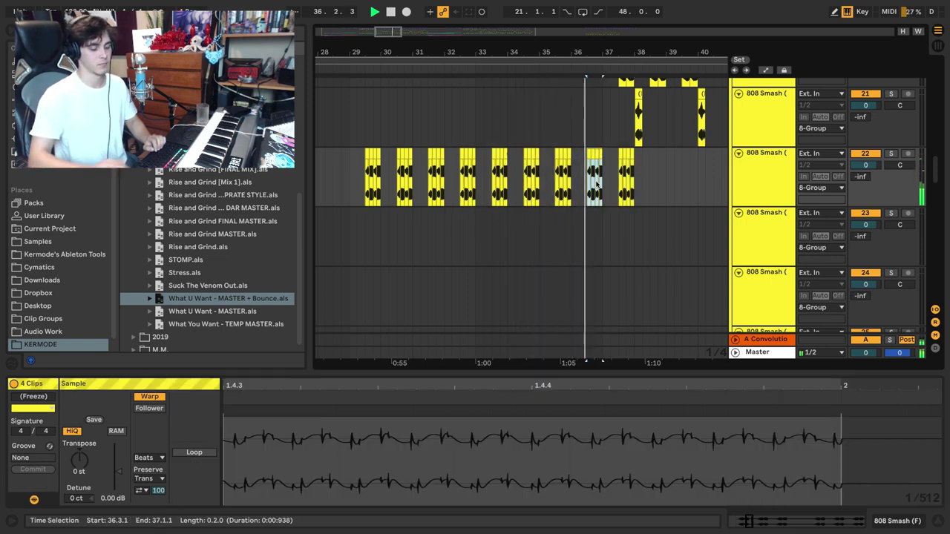
pyautogui.press('Delete')
pyautogui.moveTo(608, 177); pyautogui.dragTo(649, 177)
pyautogui.press('Delete')
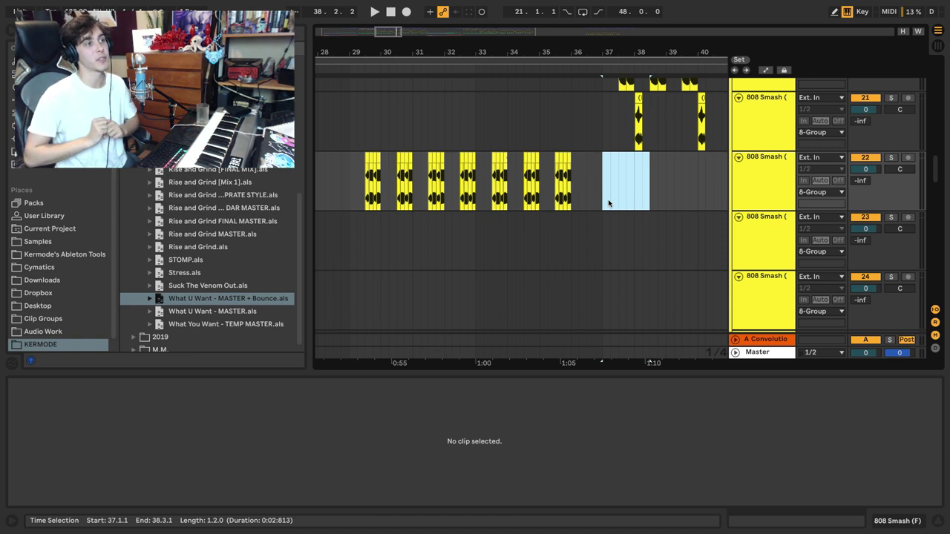
# Step: Select the track 21 clip at bar 38 and audition it
pyautogui.scroll(2, 645, 190)
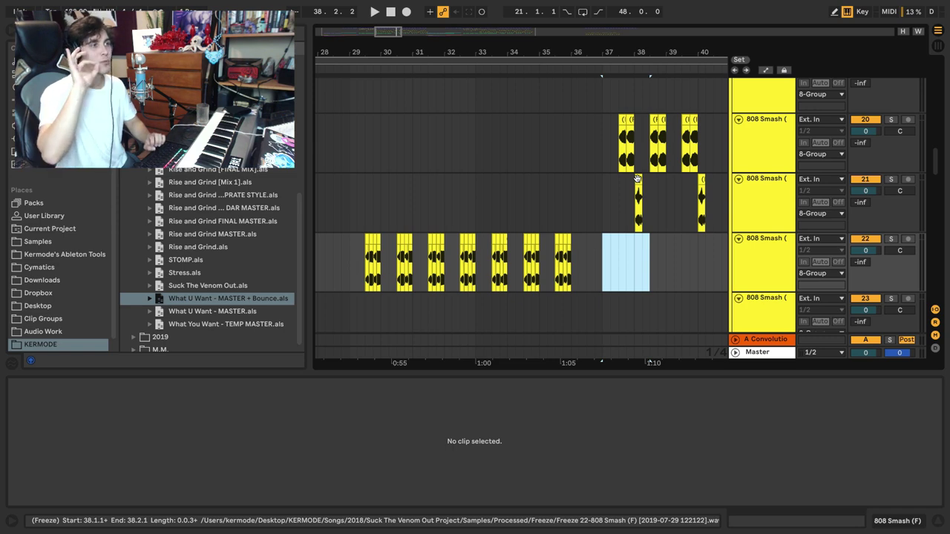
pyautogui.scroll(10, 618, 177)
pyautogui.click(560, 198)
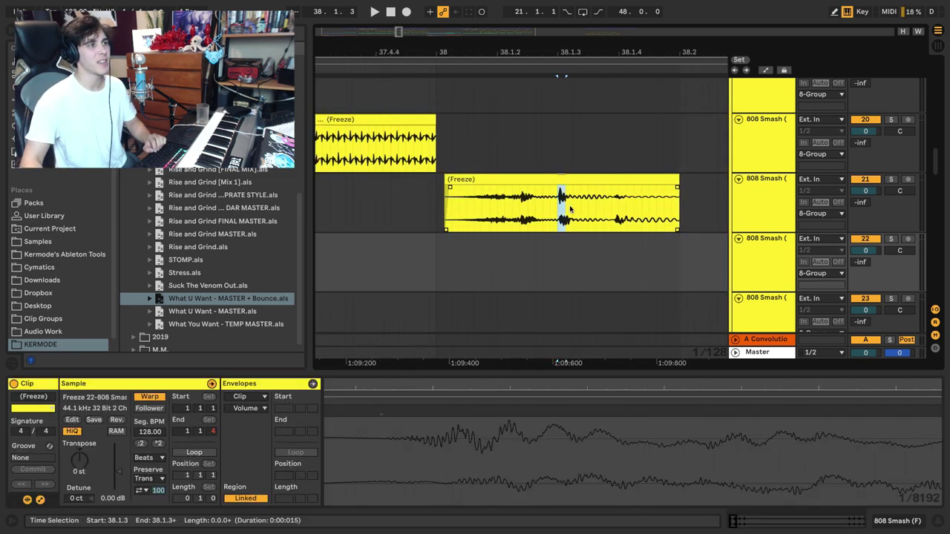
pyautogui.click(558, 182)
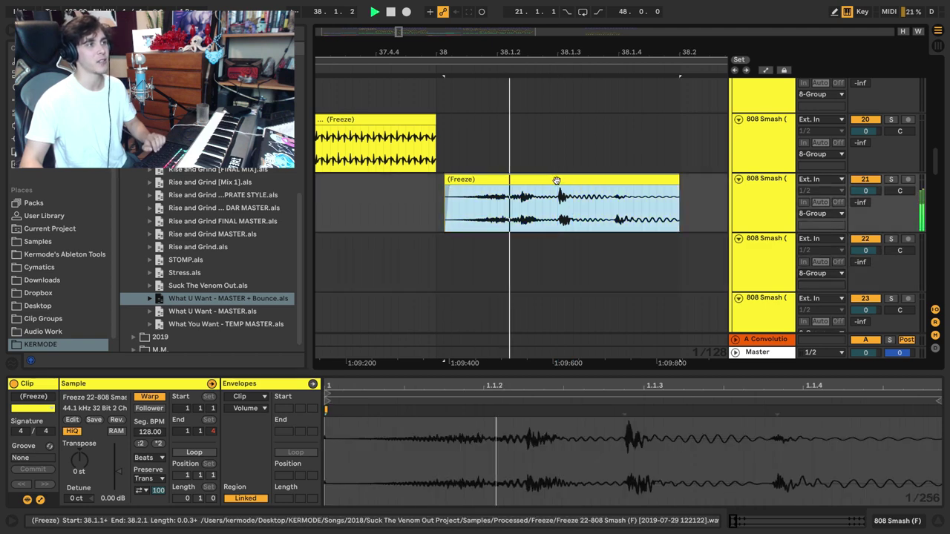
# Step: Split the track 21 clip at 38.1.3 and just before 38.1.4, set the middle slice's gain to -1.77 dB, and raise the last slice's gain
pyautogui.moveTo(559, 213); pyautogui.dragTo(613, 210)
pyautogui.press('super+e')
pyautogui.click(116, 409)
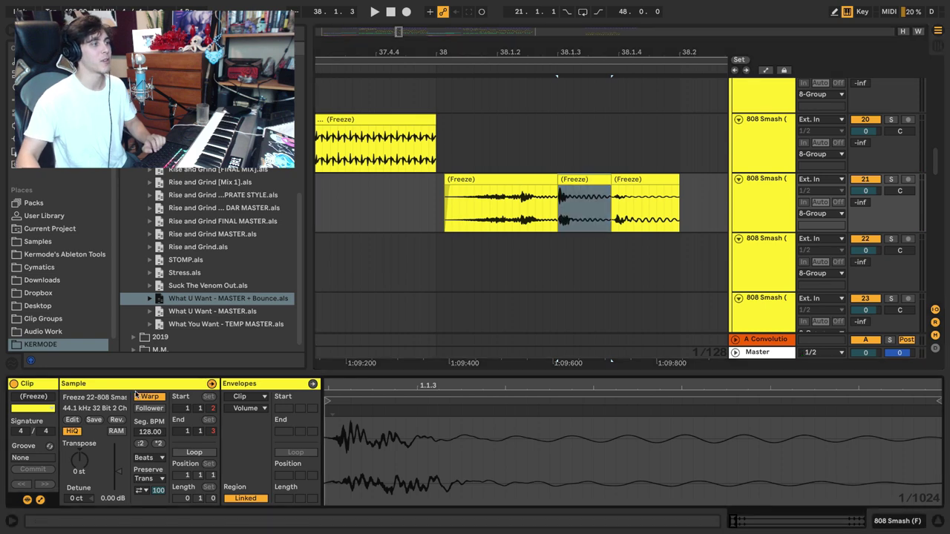
pyautogui.moveTo(115, 479); pyautogui.dragTo(115, 484)
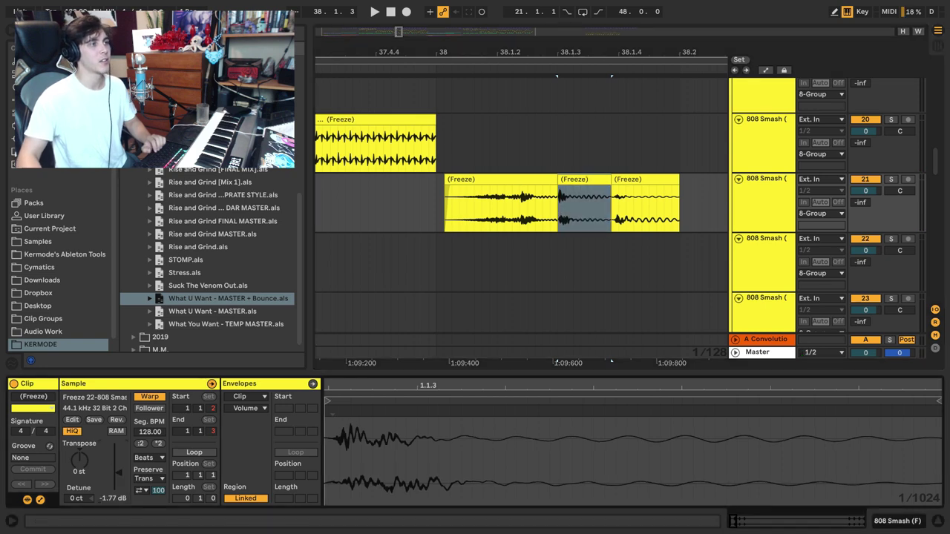
pyautogui.click(630, 179)
pyautogui.moveTo(123, 471); pyautogui.dragTo(122, 454)
# Step: Split the first part of the track 21 clip just after 38.1.2 and raise the new slice's gain to 2.88 dB
pyautogui.moveTo(555, 194); pyautogui.dragTo(522, 195)
pyautogui.hotkey('ctrl', 'e')
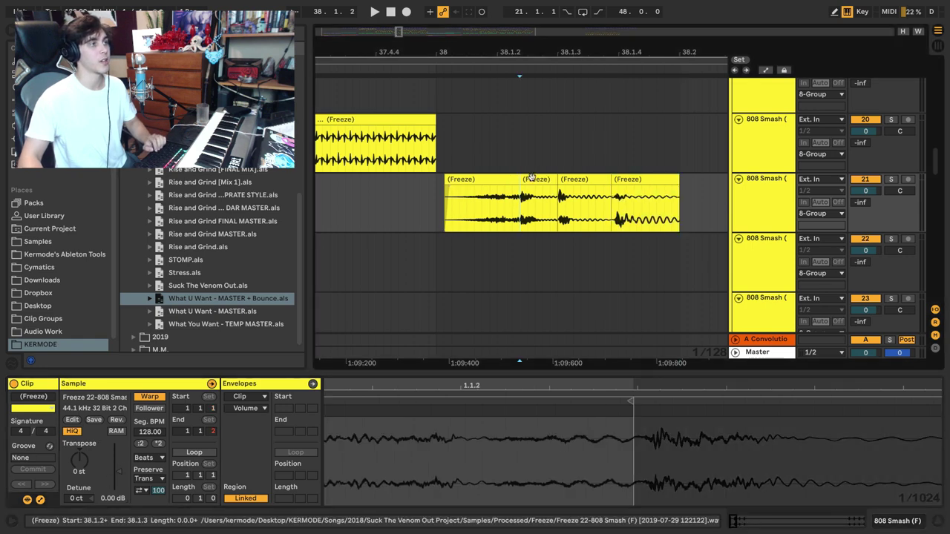
pyautogui.click(530, 179)
pyautogui.moveTo(115, 474); pyautogui.dragTo(115, 467)
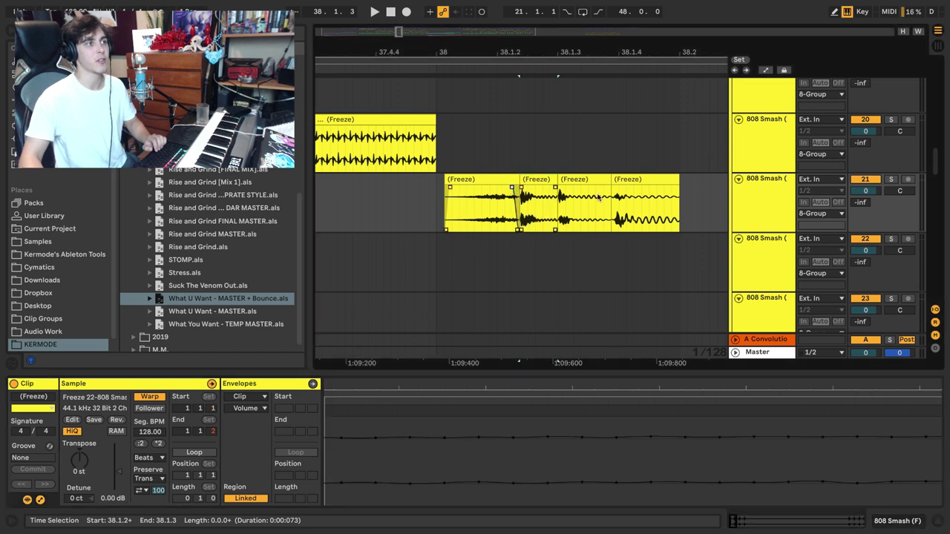
# Step: Add short fades at the ends of the track 21 slices and audition them from the first slice
pyautogui.click(568, 191)
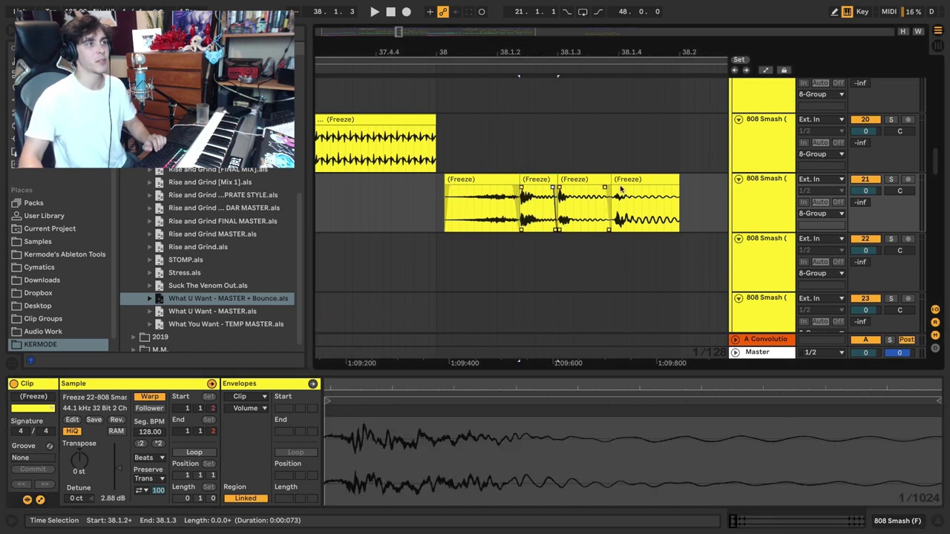
pyautogui.click(667, 191)
pyautogui.click(501, 180)
pyautogui.press('space')
pyautogui.press('space')
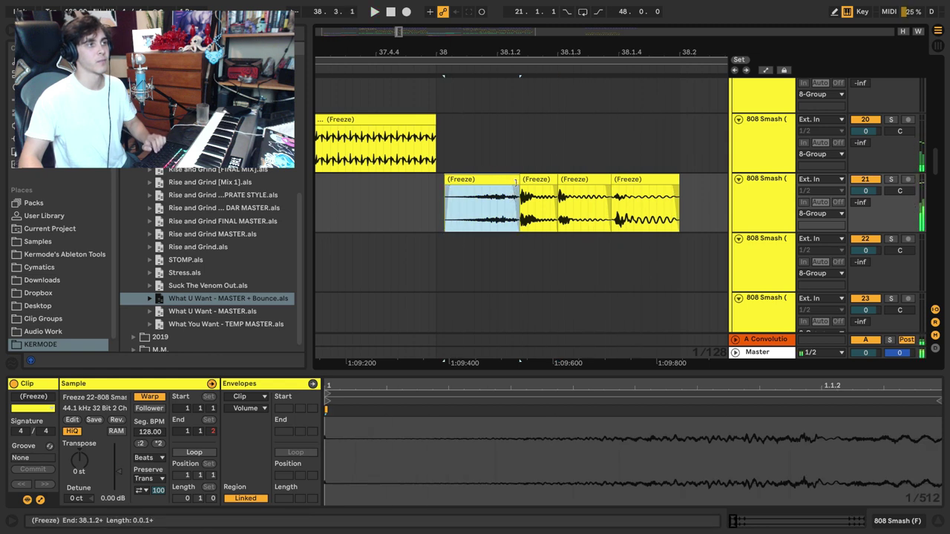
# Step: Extend the first track 21 slice over the others to 38.2.1 to hear the unsliced version, and undo the extension
pyautogui.moveTo(519, 204); pyautogui.dragTo(678, 204)
pyautogui.press('space')
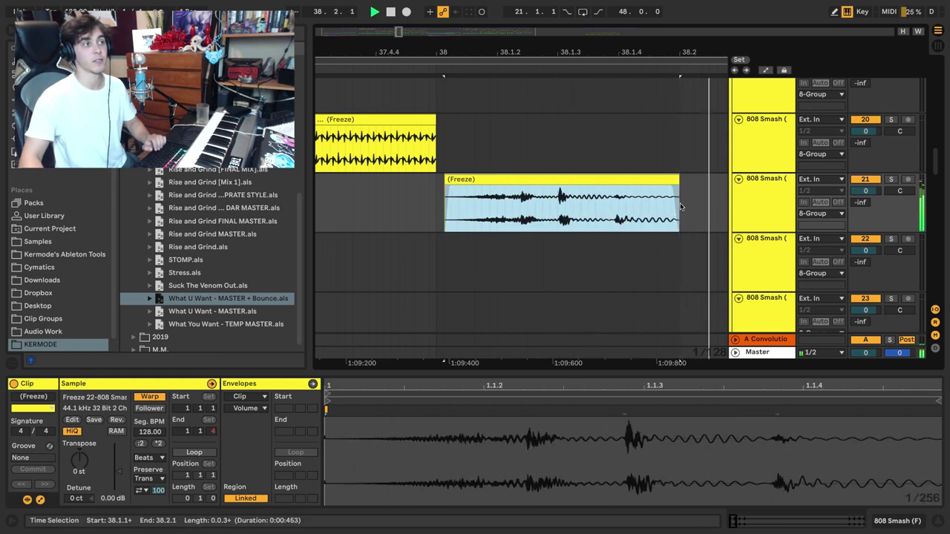
pyautogui.hotkey('ctrl', 'z')
pyautogui.click(678, 207)
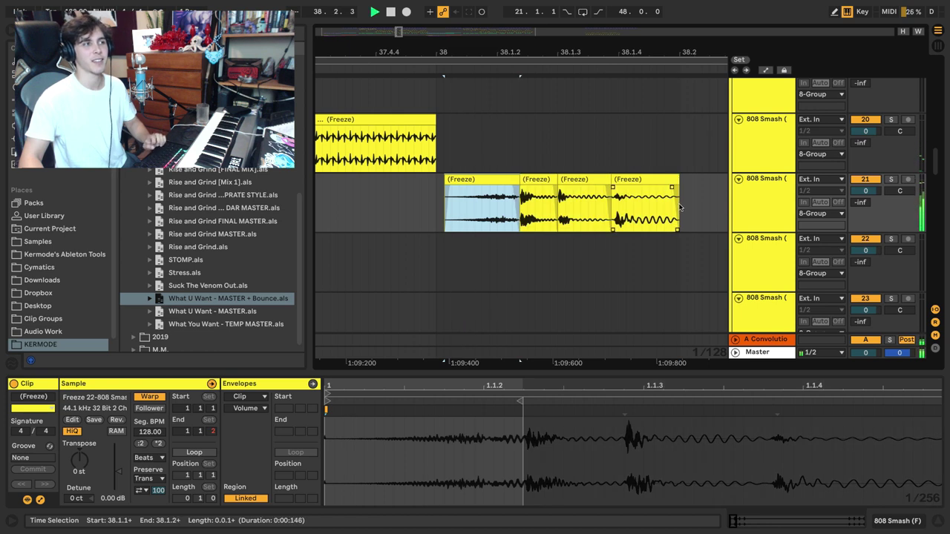